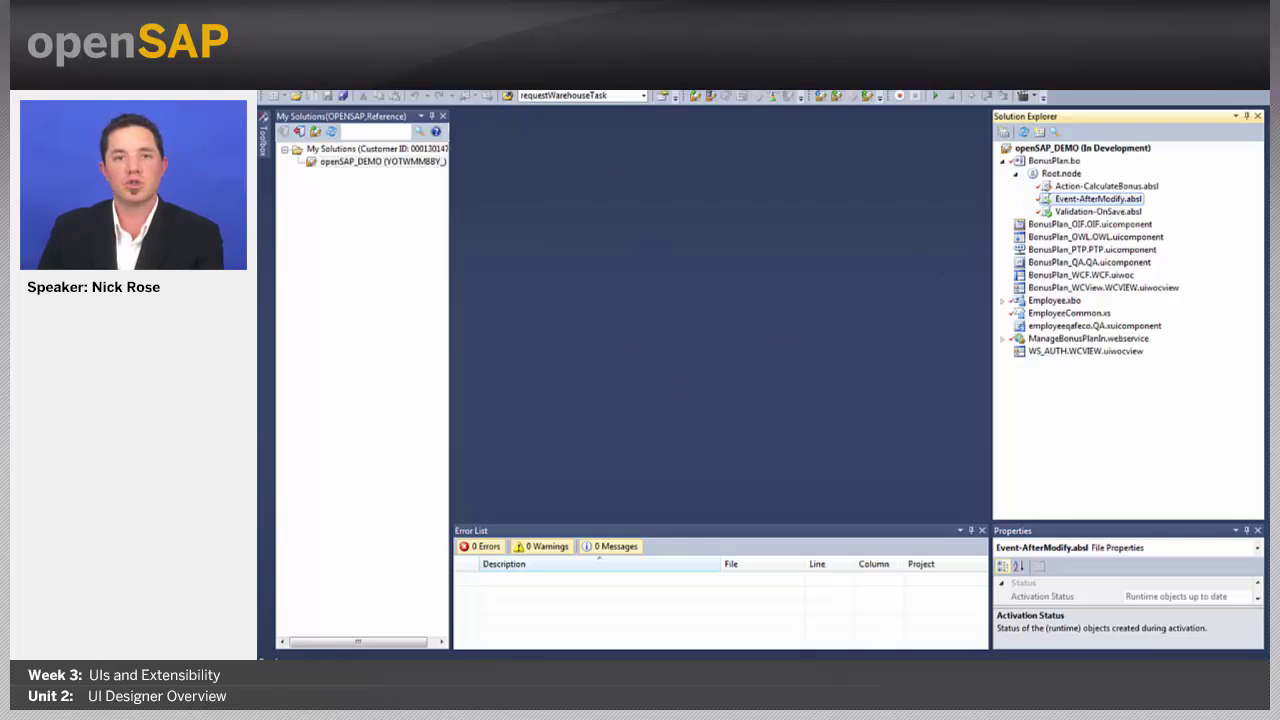
# Open BonusPlan_OWL.OWL.uicomponent from the openSAP_DEMO solution in UI Designer and maximize the designer window
pyautogui.click(456, 82)
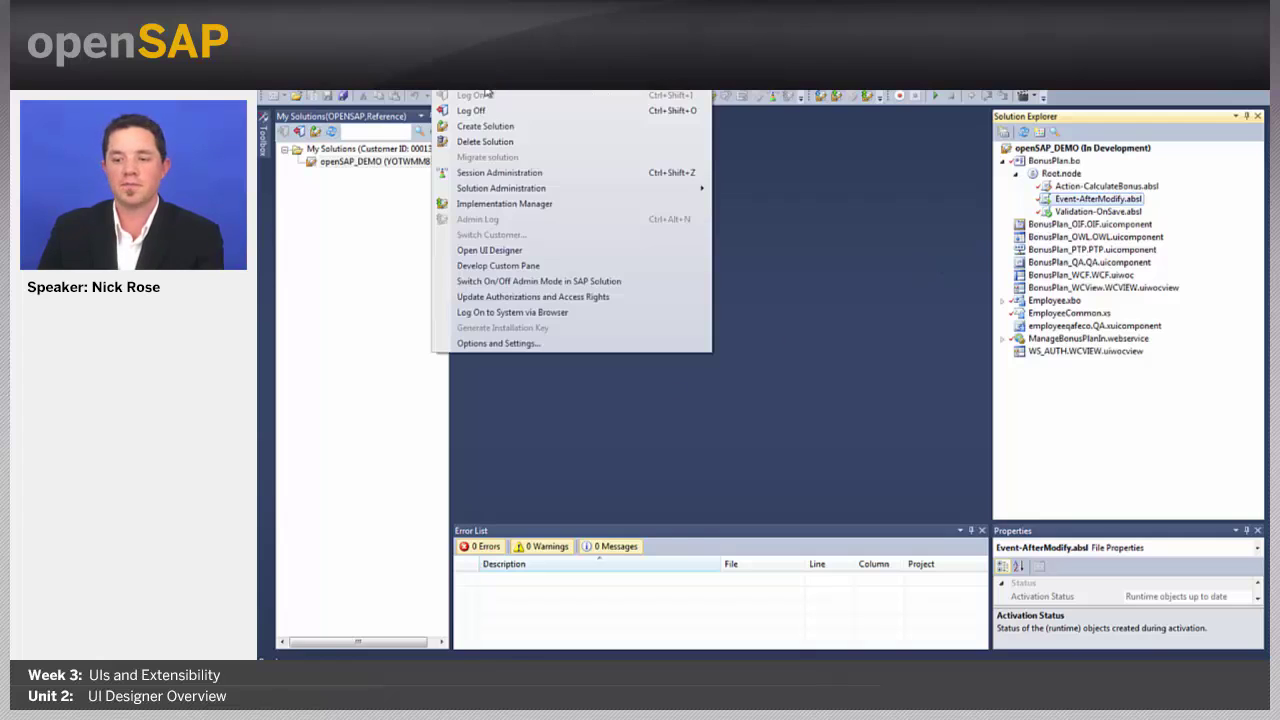
pyautogui.click(571, 257)
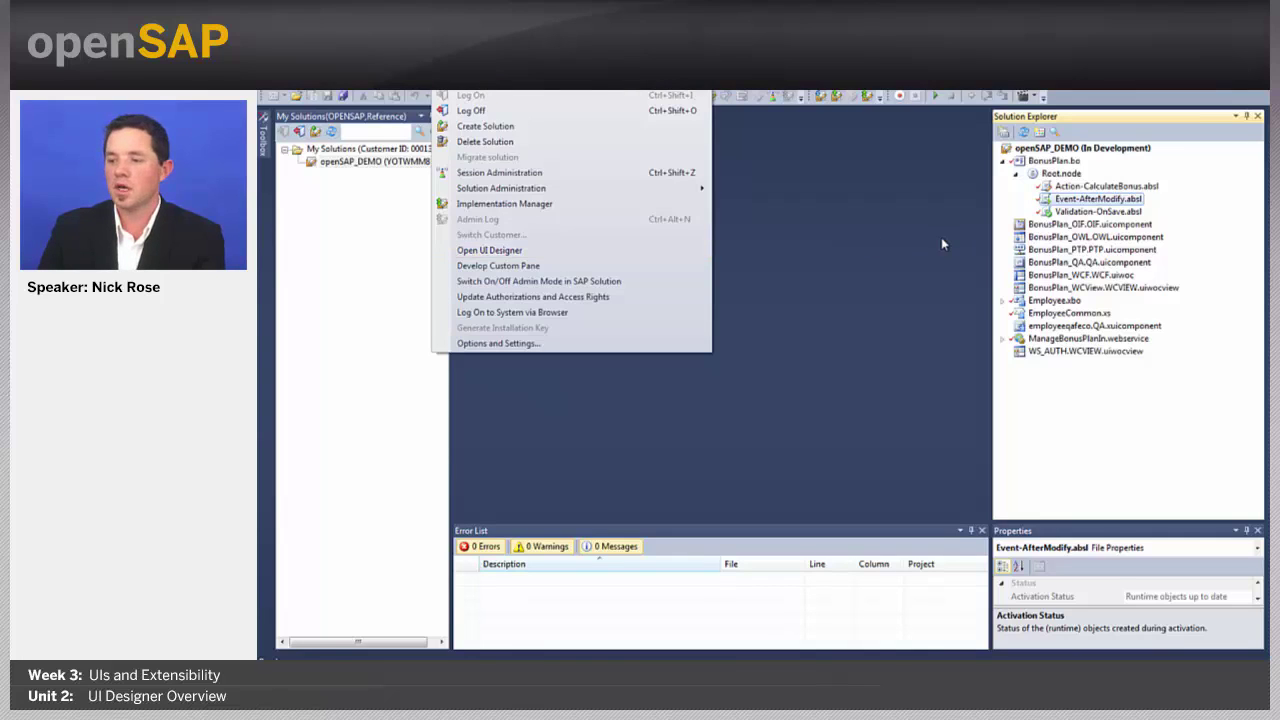
pyautogui.doubleClick(1147, 245)
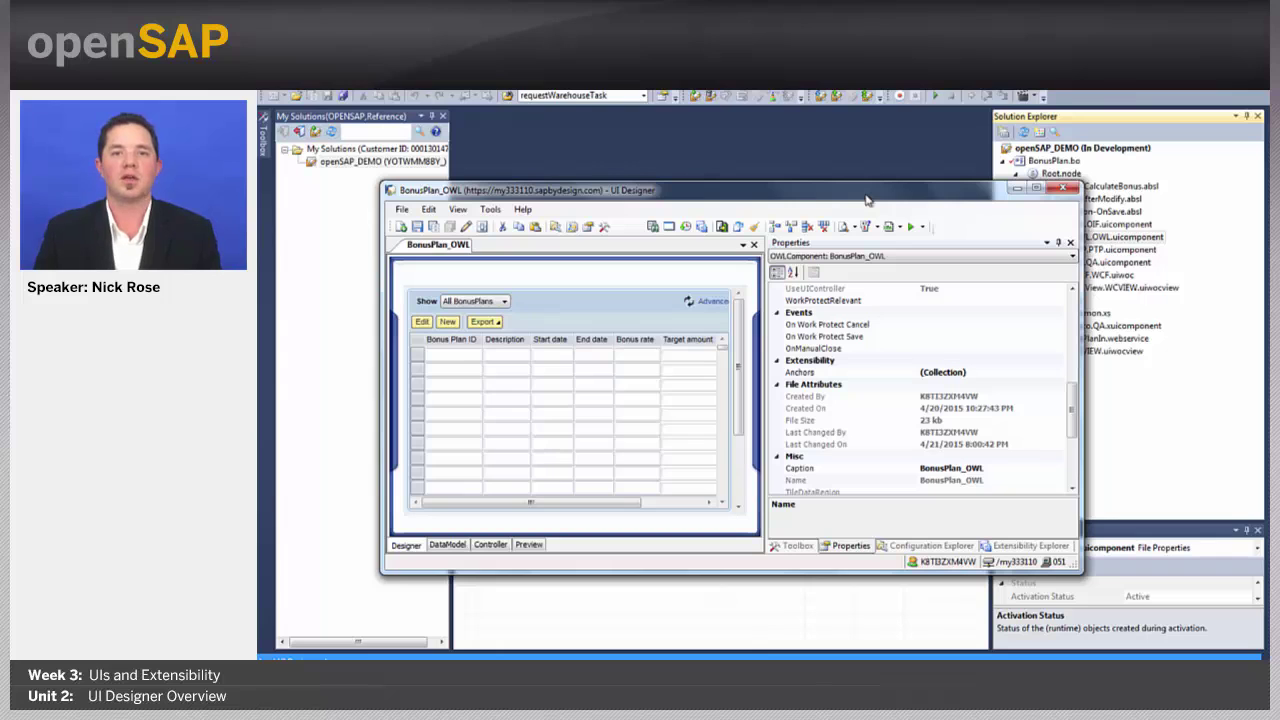
pyautogui.doubleClick(867, 200)
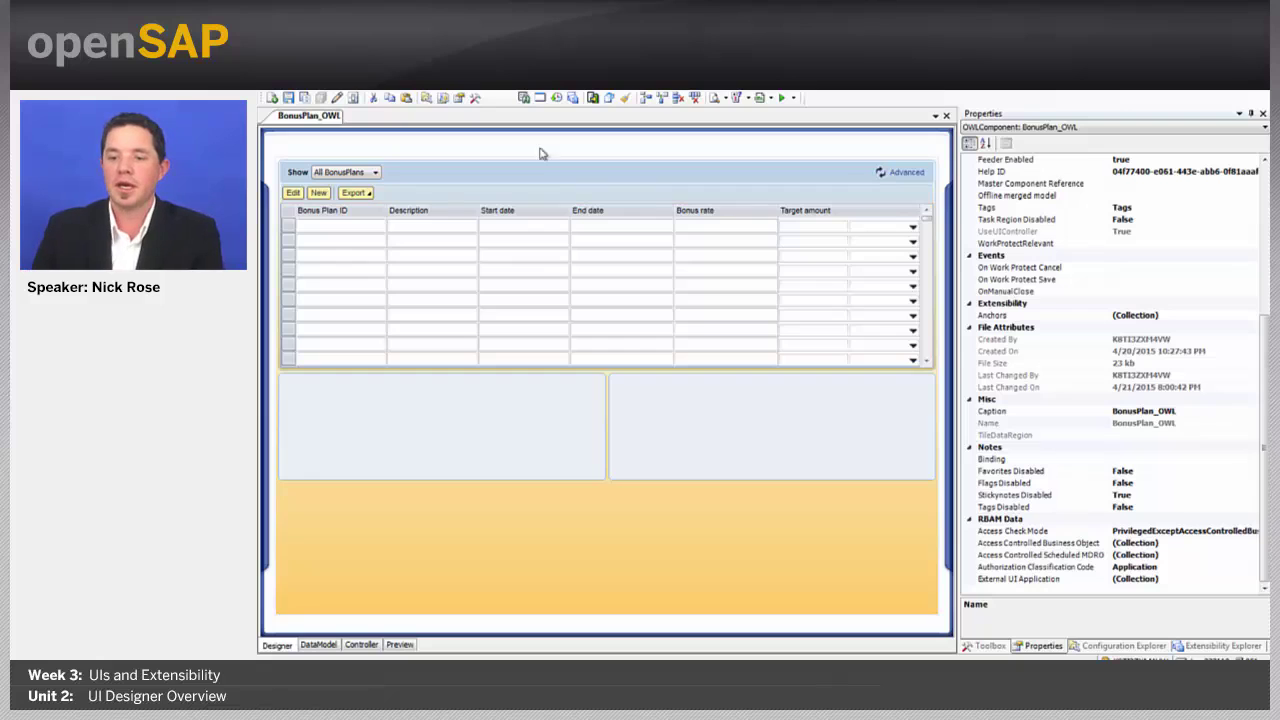
# Toggle BonusPlan_OWL to display mode and back to edit mode
pyautogui.click(337, 97)
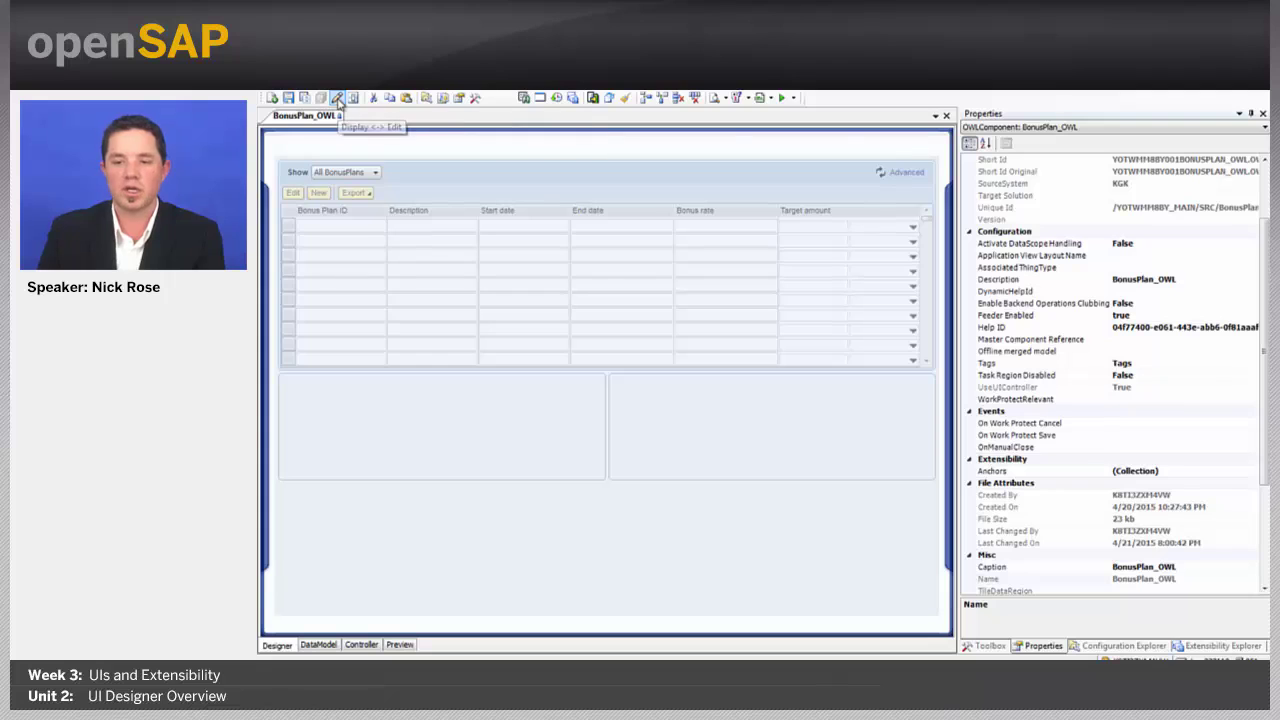
pyautogui.click(338, 103)
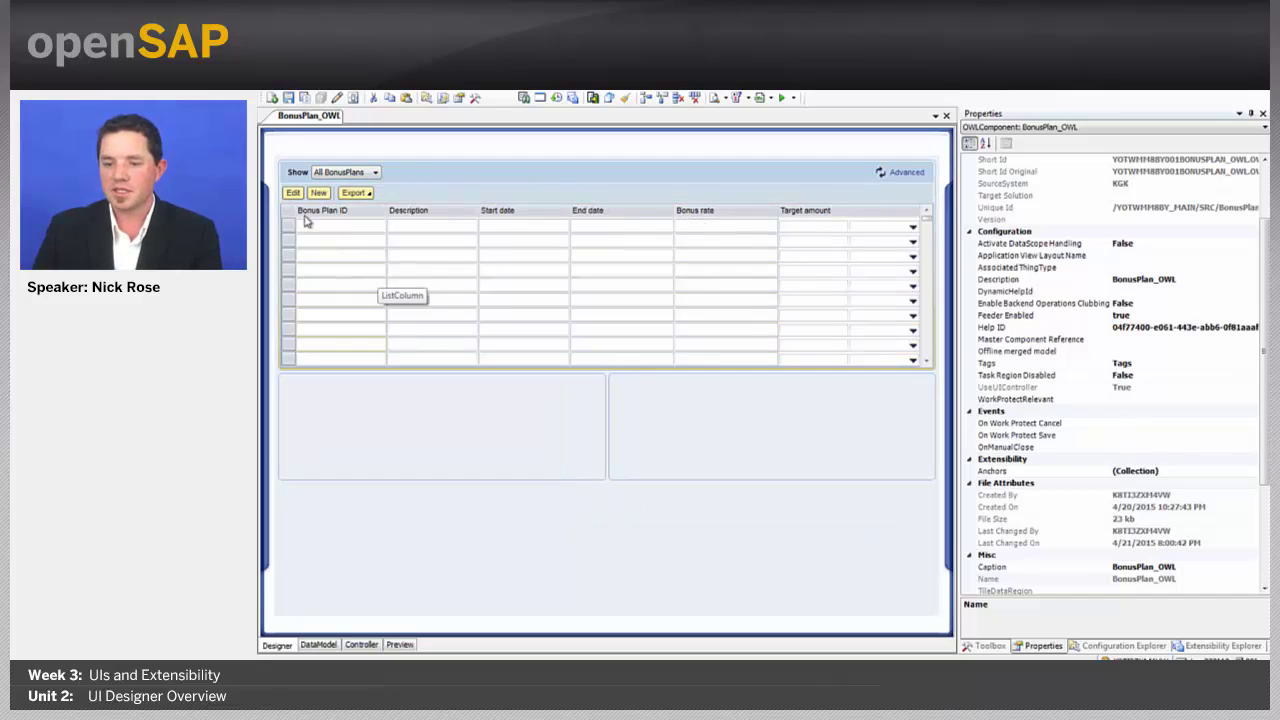
# Compare the properties of the Bonus Plan ID and Start date columns with those of the Edit button
pyautogui.click(335, 213)
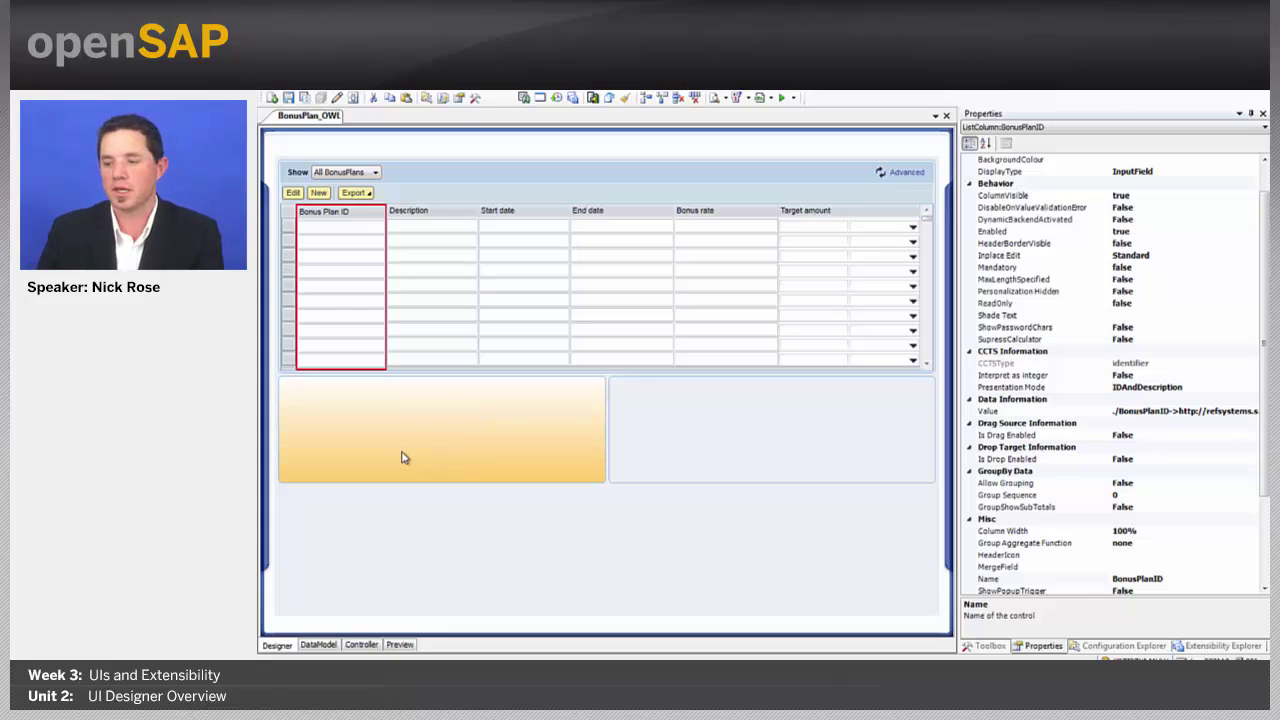
pyautogui.click(494, 226)
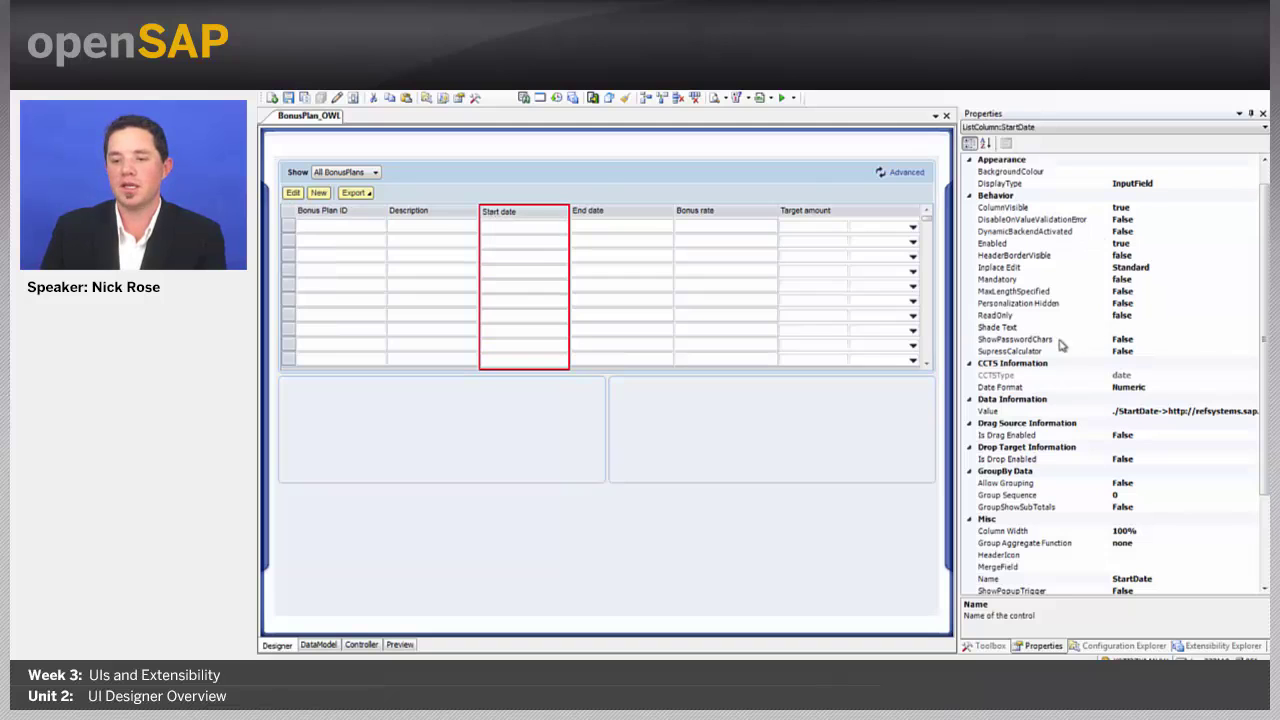
pyautogui.click(367, 214)
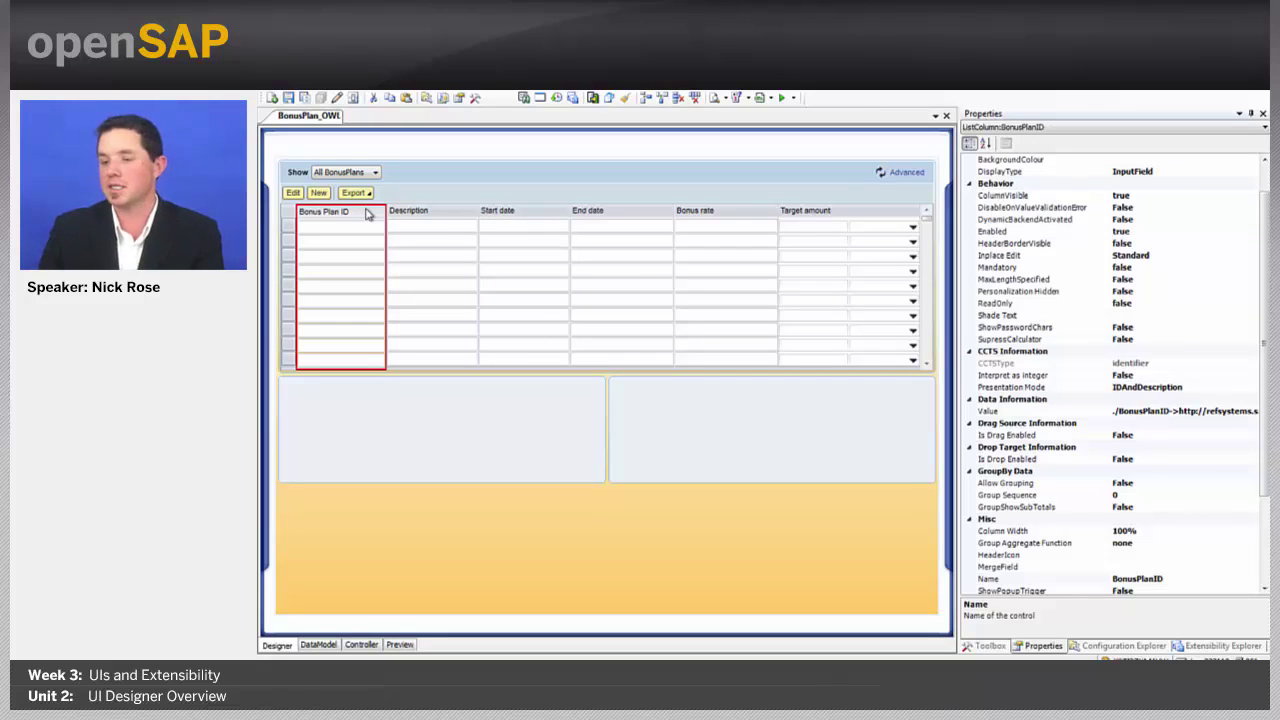
pyautogui.click(293, 193)
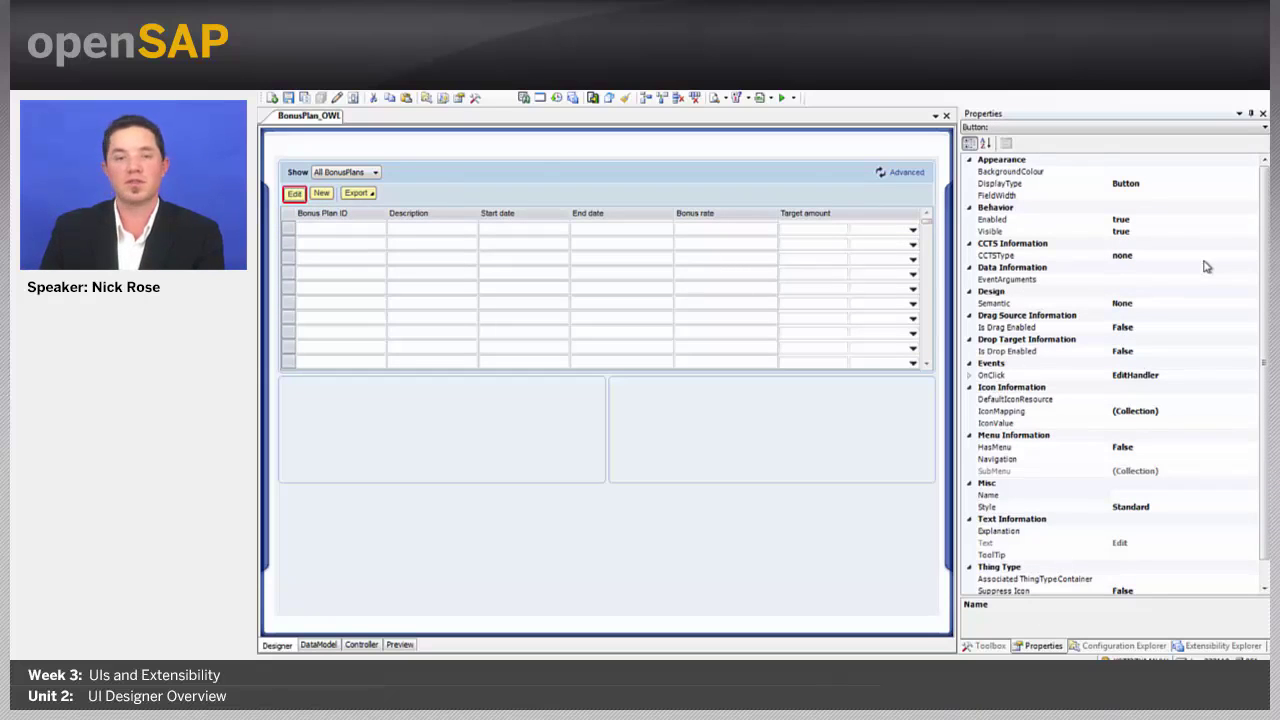
pyautogui.click(320, 221)
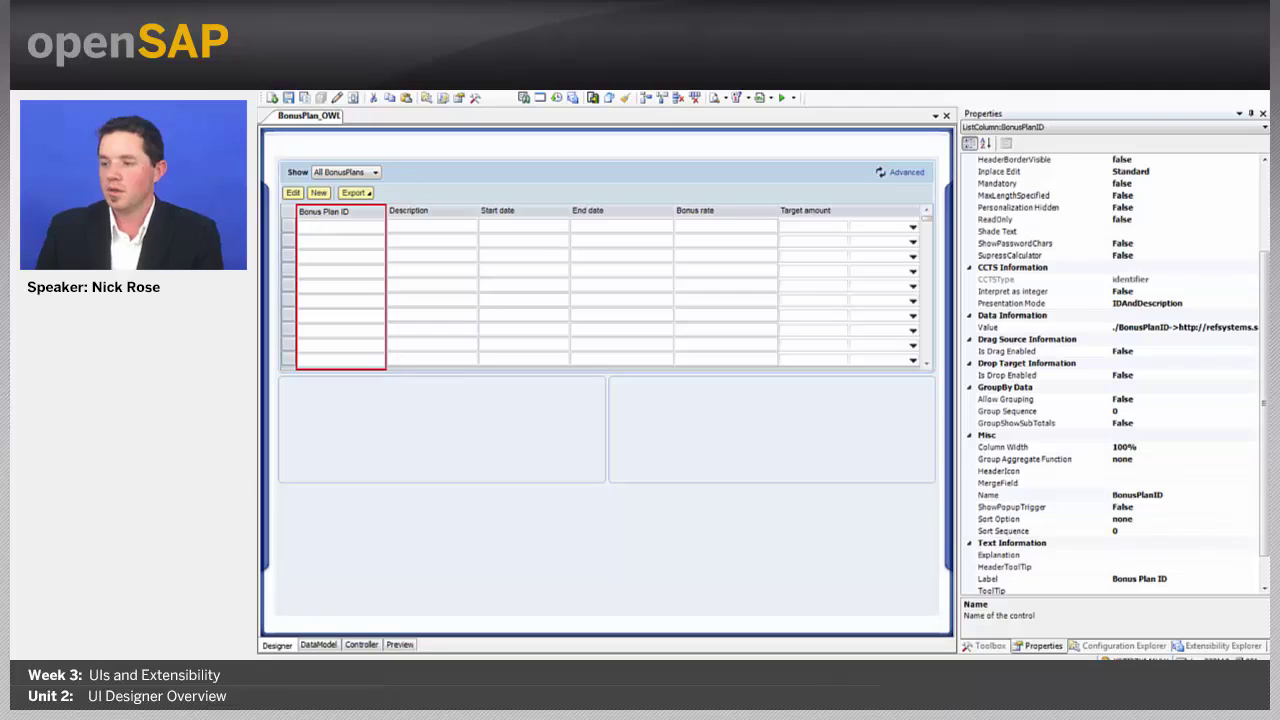
pyautogui.scroll(3, 1252, 224)
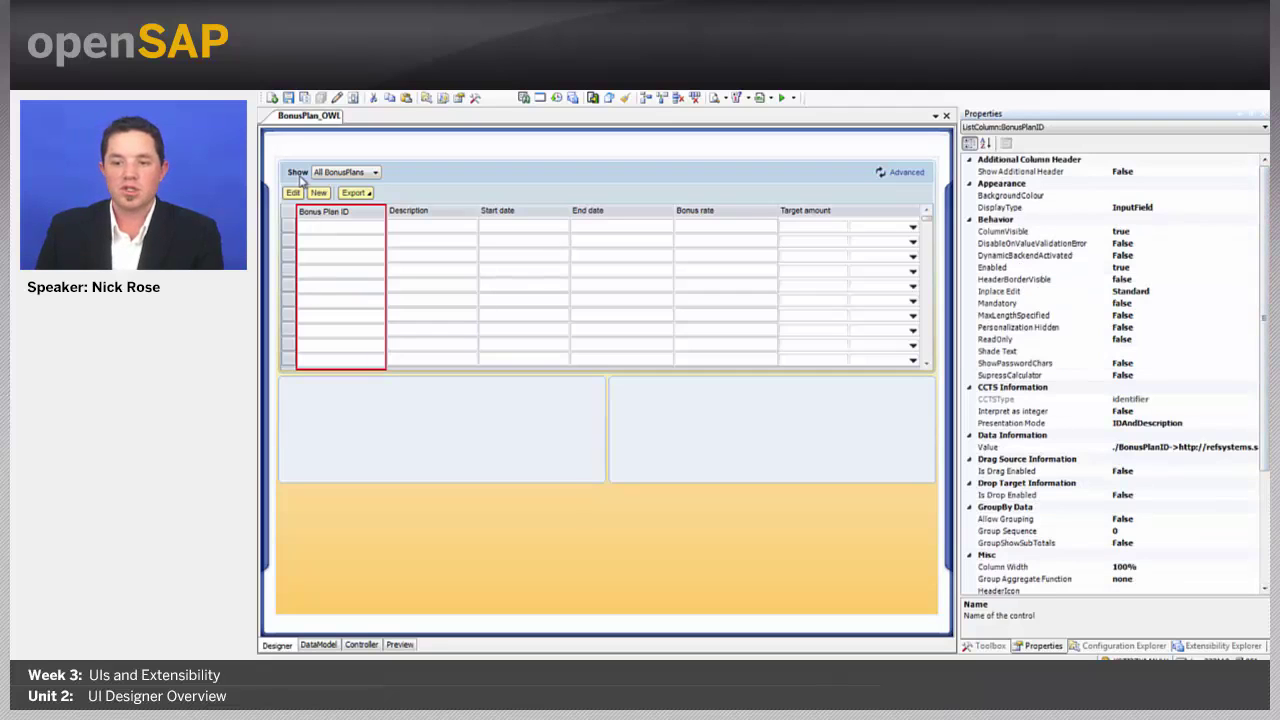
# Examine the Edit button and its parent pane container, ending on the button's Text property
pyautogui.click(295, 192)
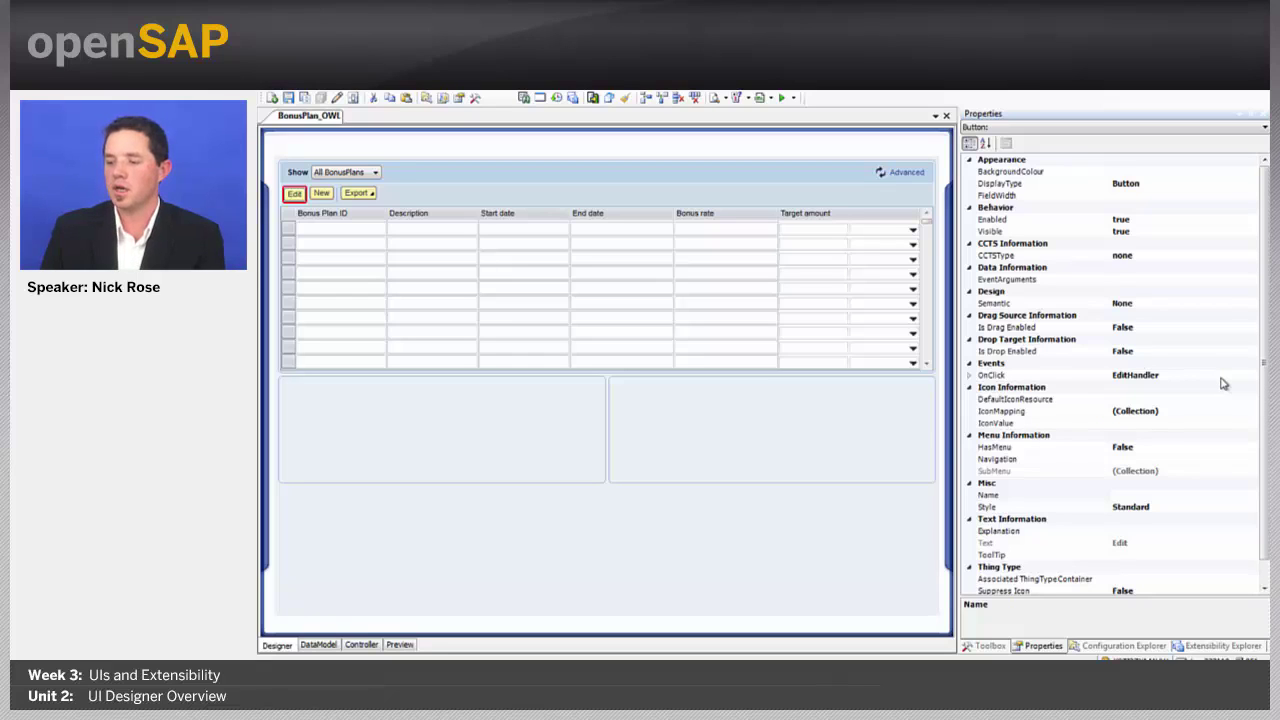
pyautogui.press('Escape')
pyautogui.press('Escape')
pyautogui.press('Escape')
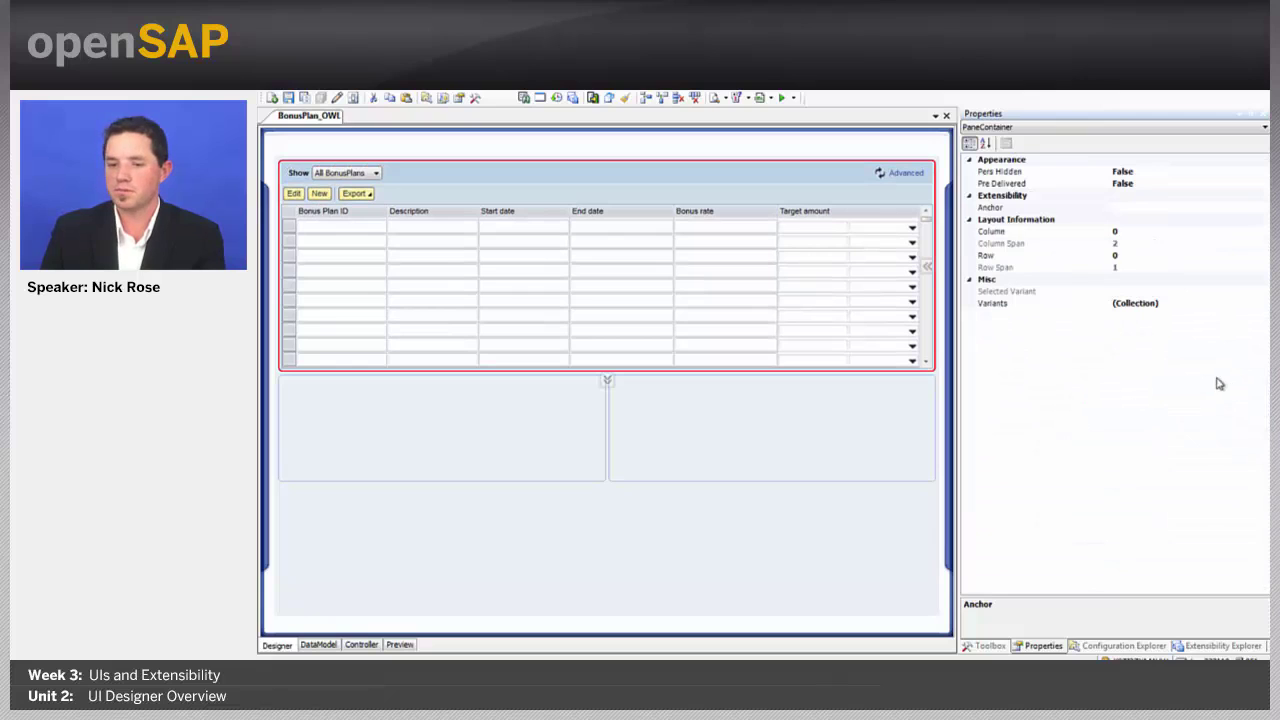
pyautogui.click(294, 193)
pyautogui.scroll(-1, 1220, 450)
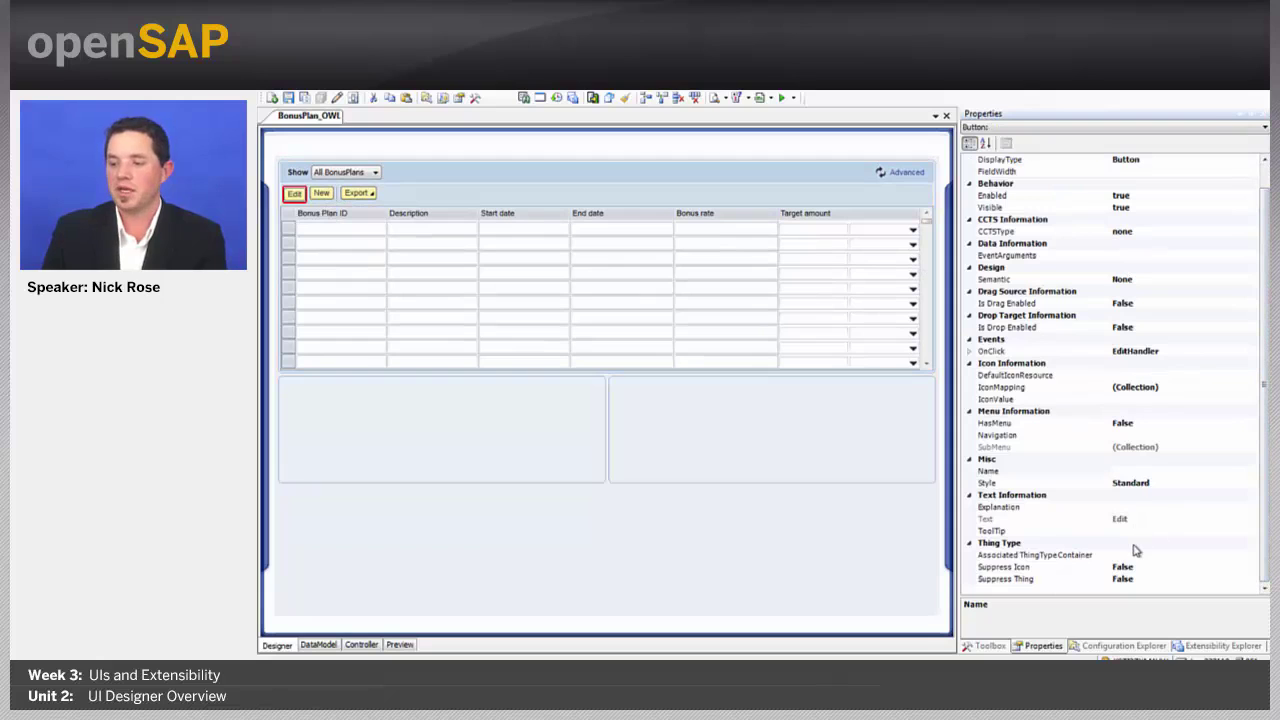
pyautogui.click(1230, 518)
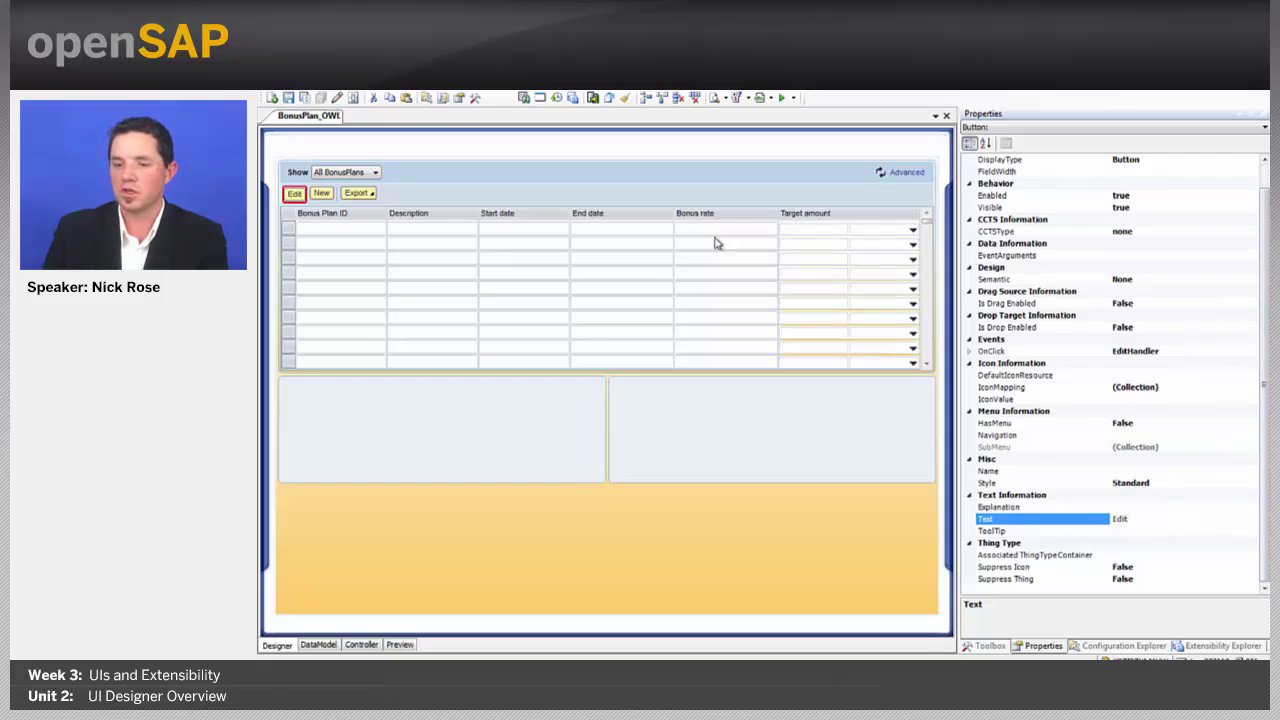
# Open the advanced editor for the Bonus Plan ID column's ColumnVisible property
pyautogui.click(345, 218)
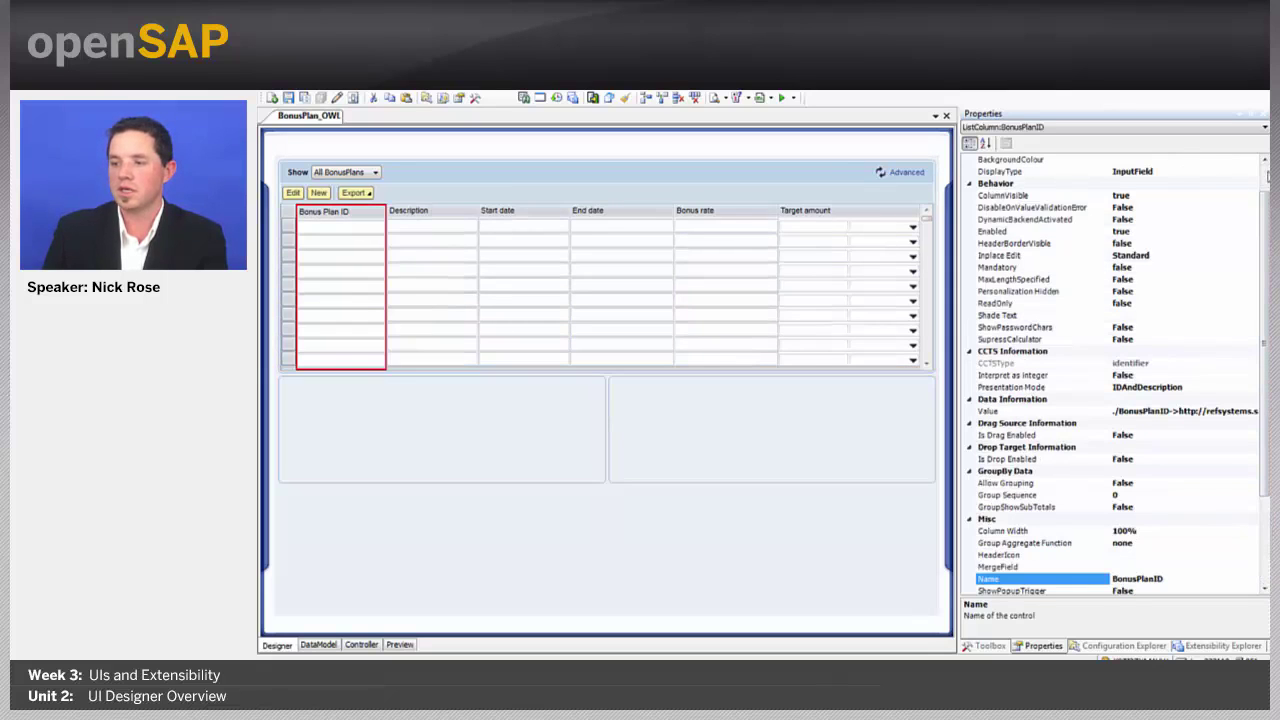
pyautogui.scroll(1, 1265, 176)
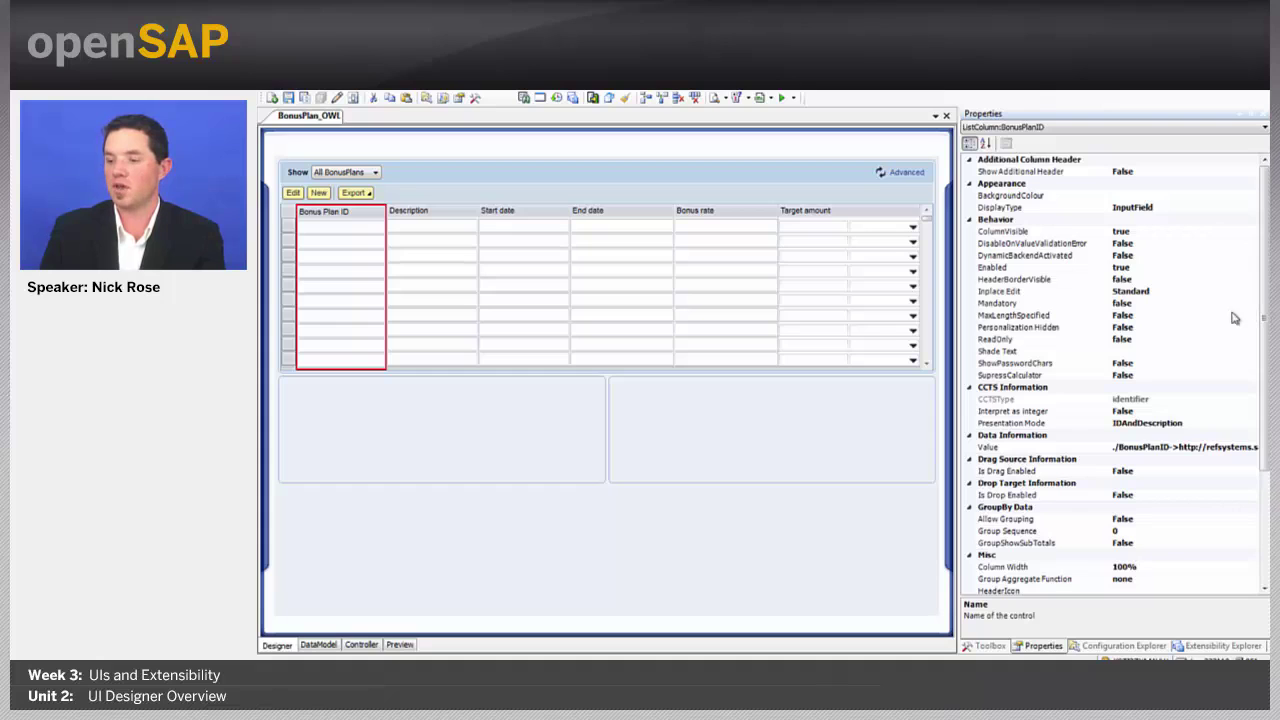
pyautogui.click(1245, 232)
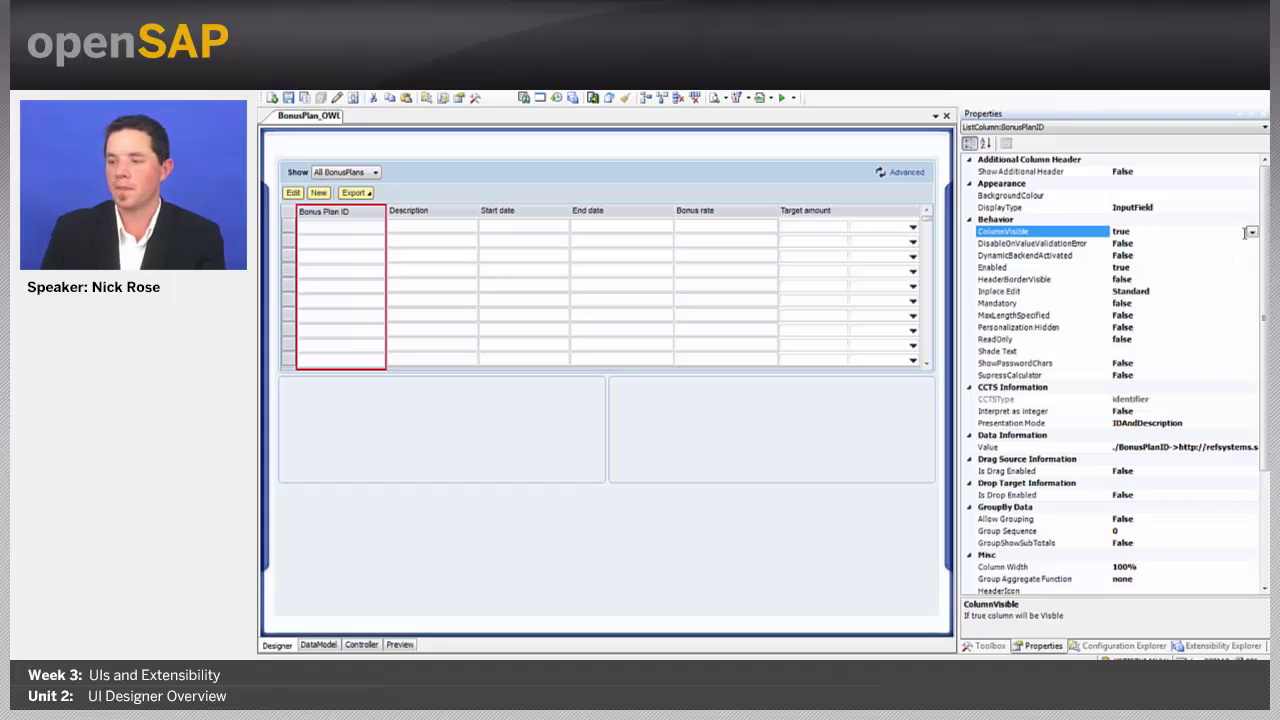
pyautogui.click(1252, 233)
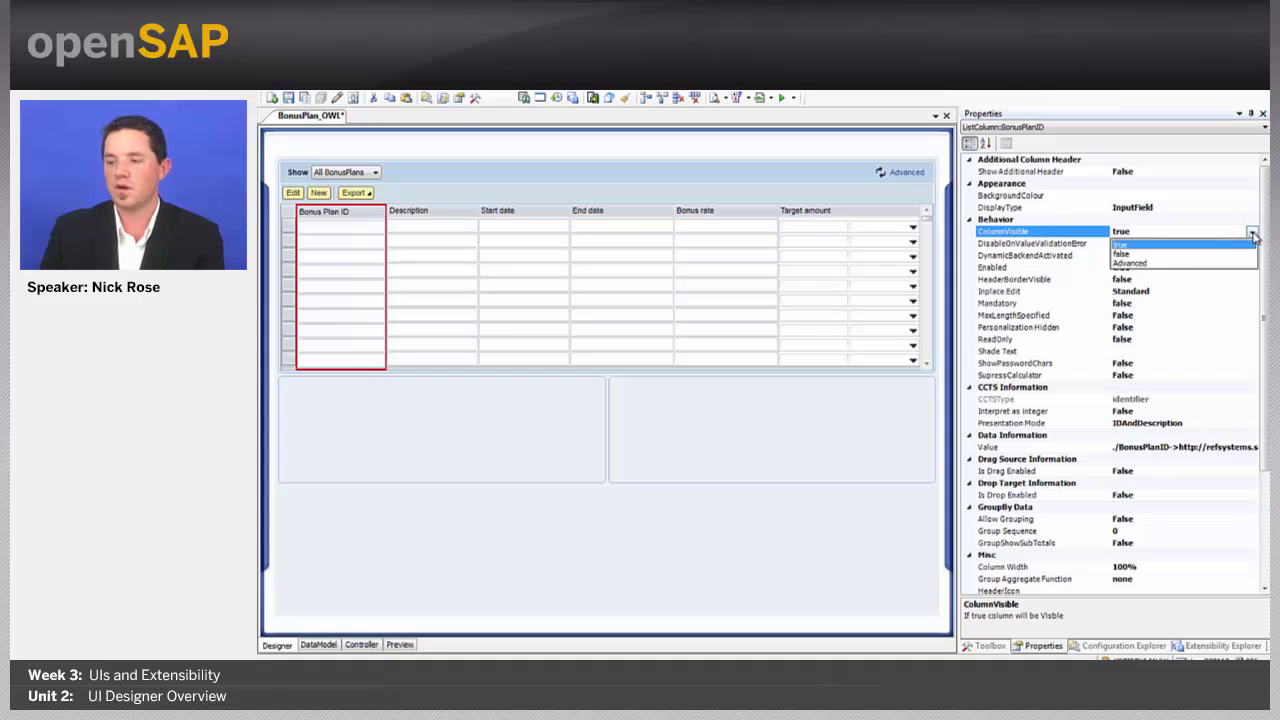
pyautogui.click(1146, 262)
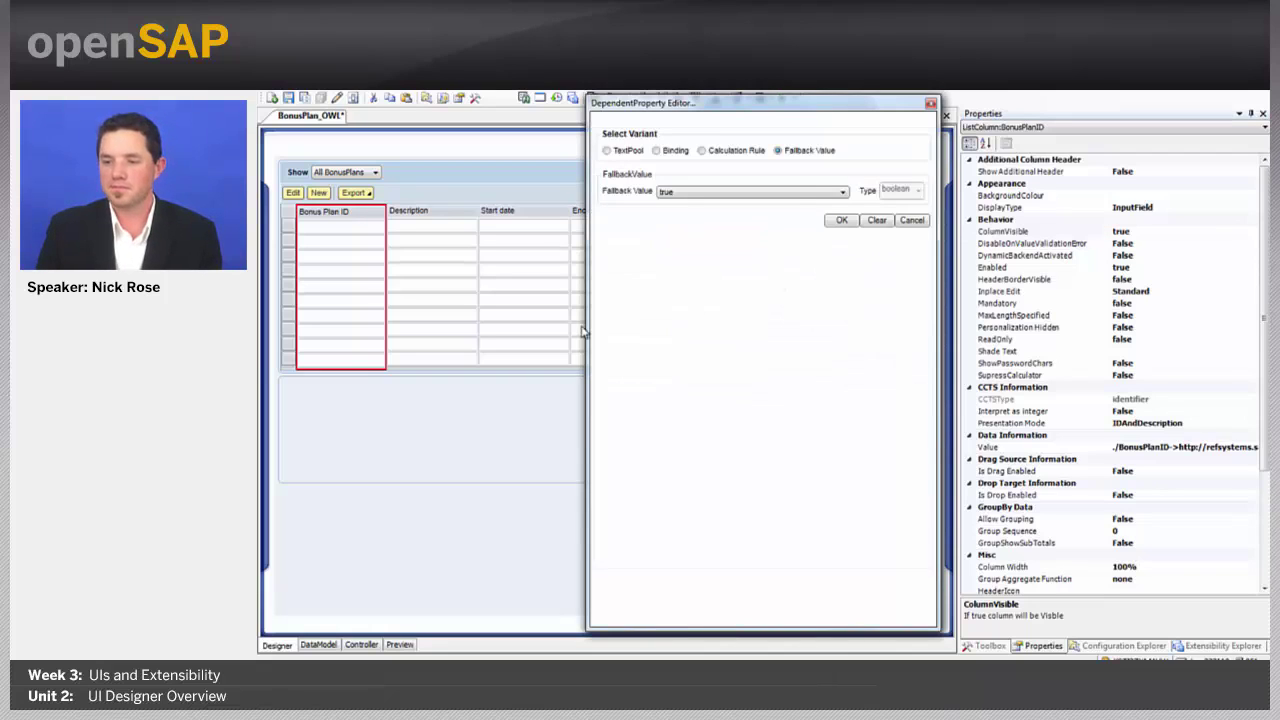
# View the Binding and Calculation Rule variants, including the available invalidation triggers, and cancel the editor without changes
pyautogui.click(669, 152)
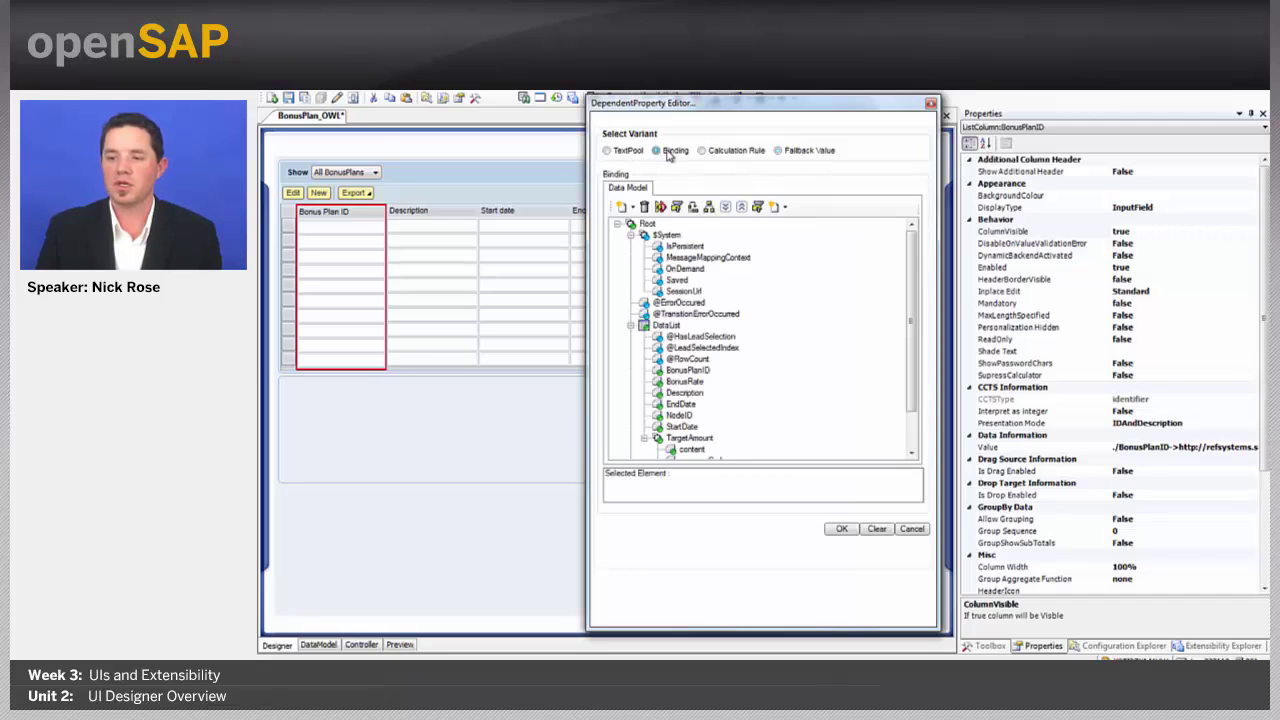
pyautogui.click(736, 151)
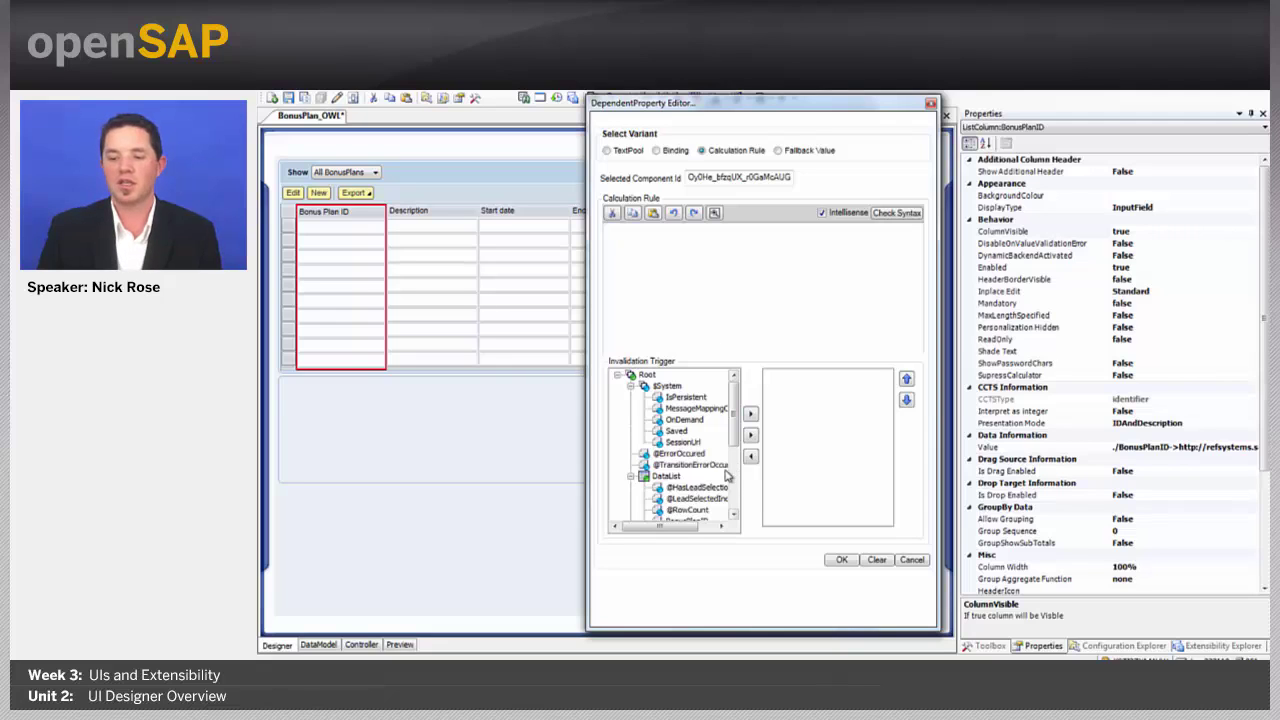
pyautogui.scroll(-4, 730, 474)
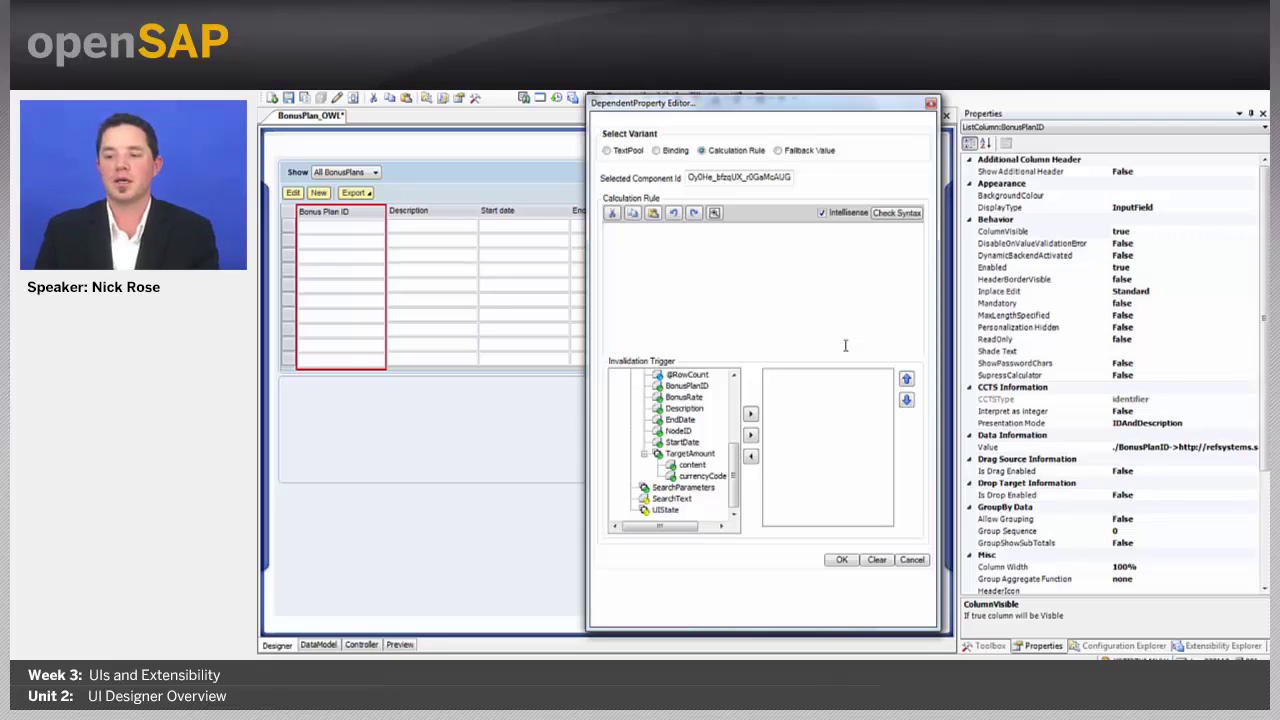
pyautogui.click(703, 268)
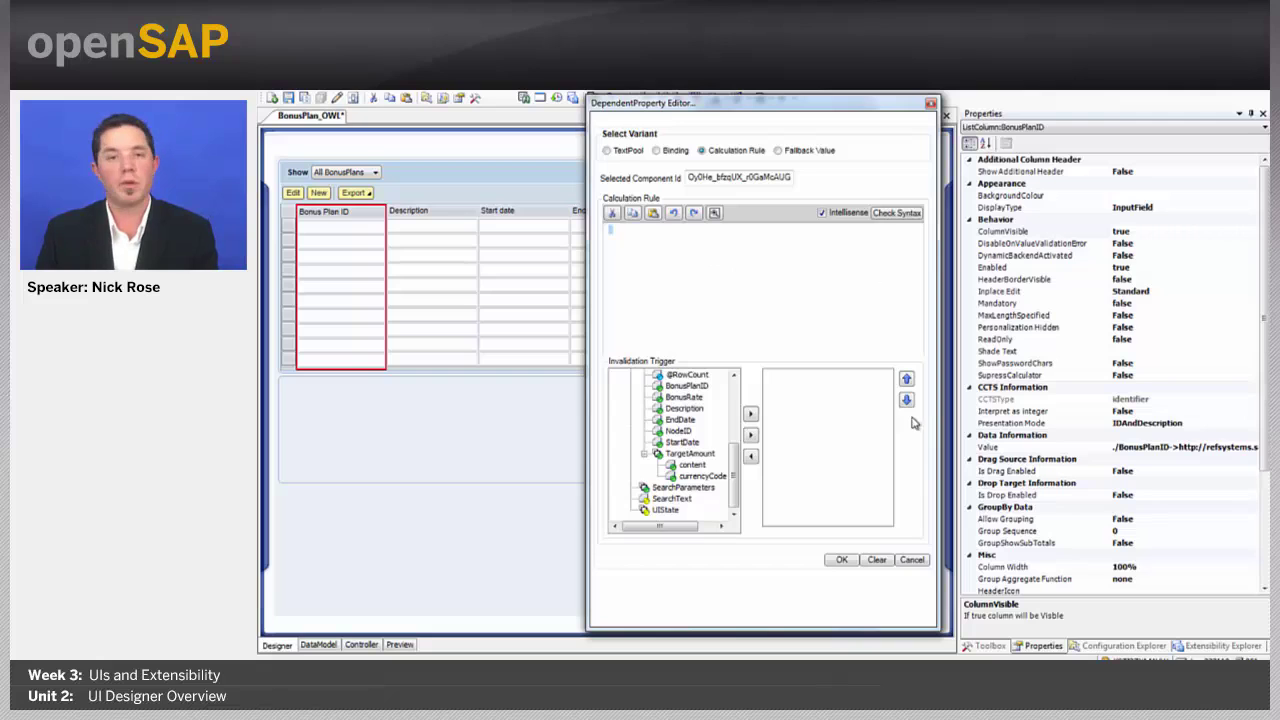
pyautogui.click(912, 561)
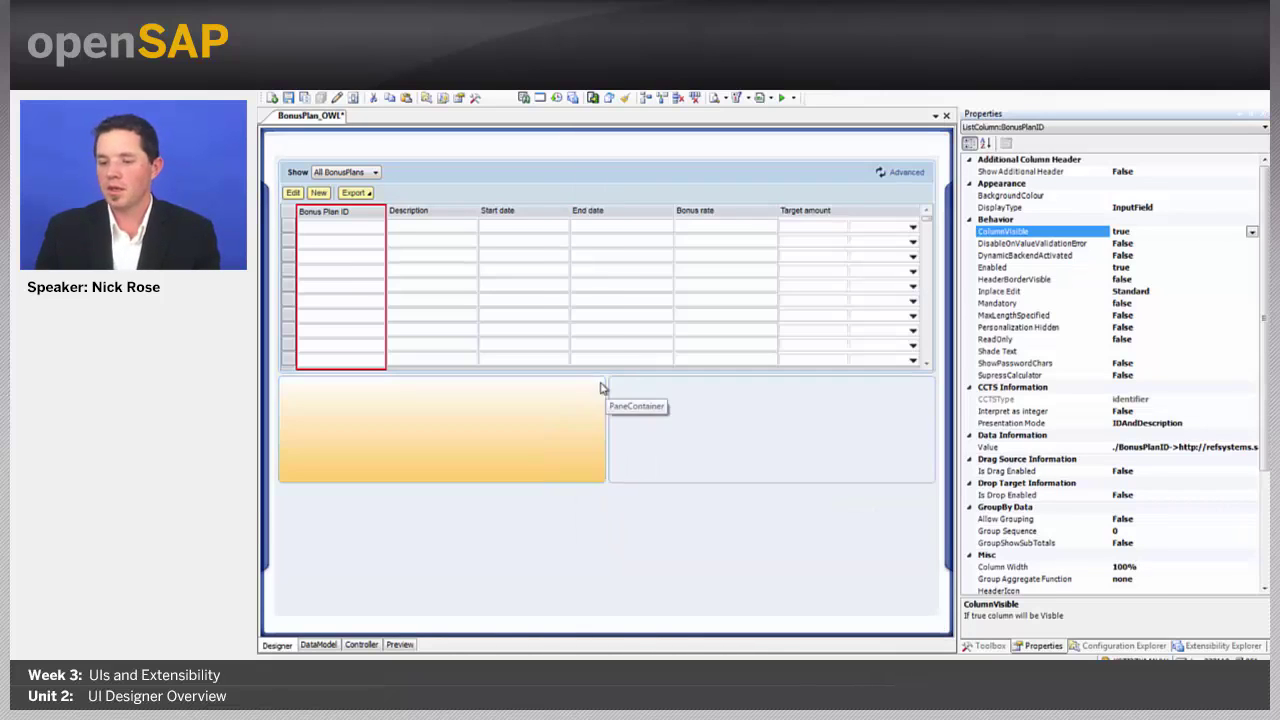
pyautogui.scroll(-3, 1057, 413)
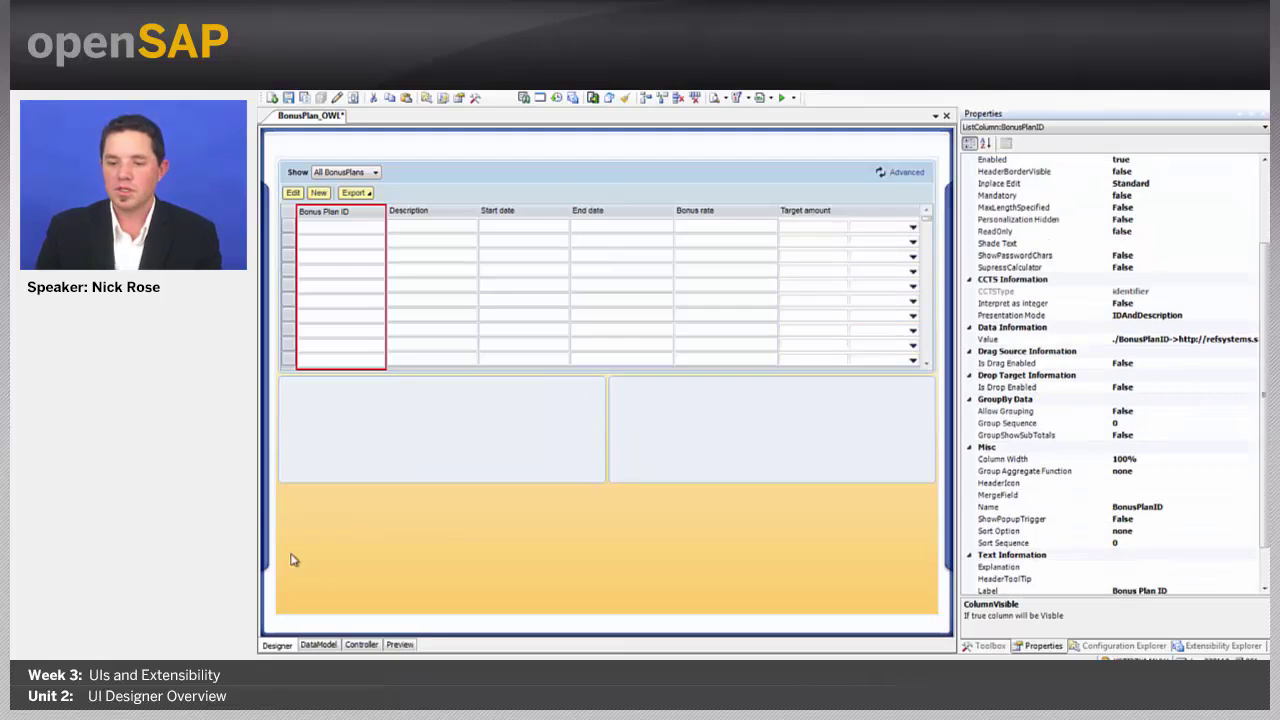
# Add a row of pane containers below the empty pane containers under the bonus plan list
pyautogui.click(397, 433)
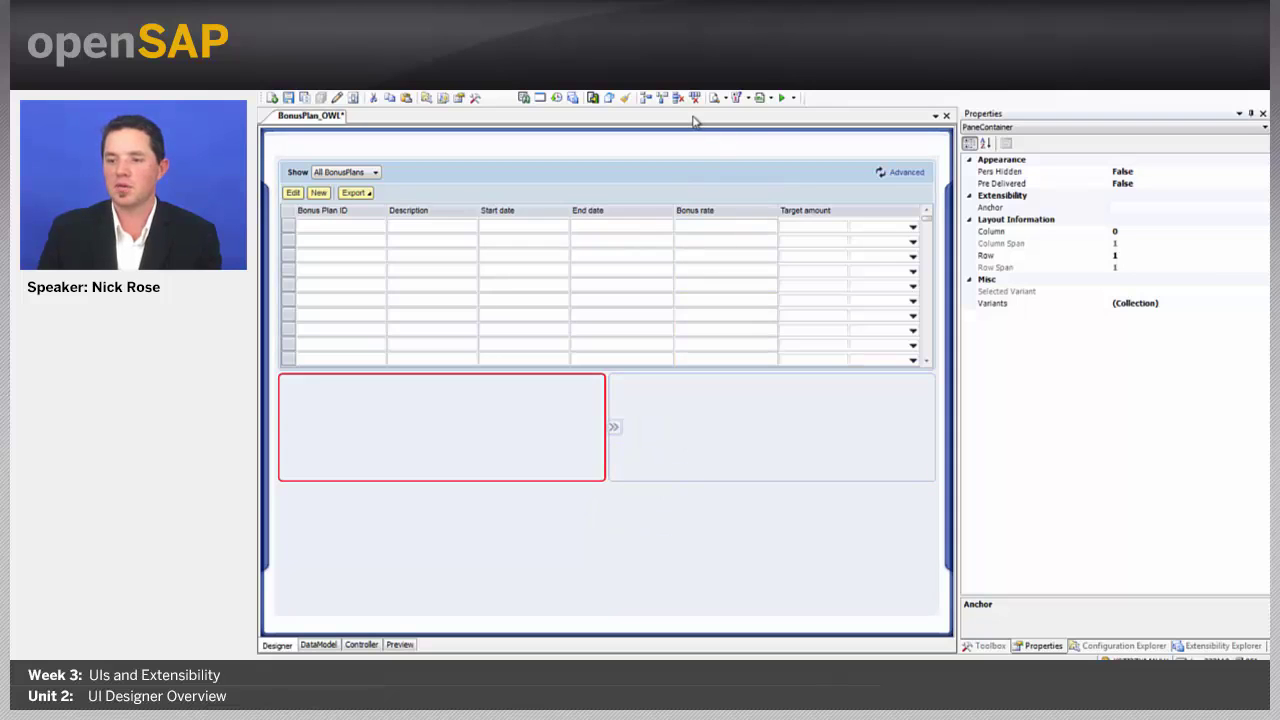
pyautogui.click(648, 101)
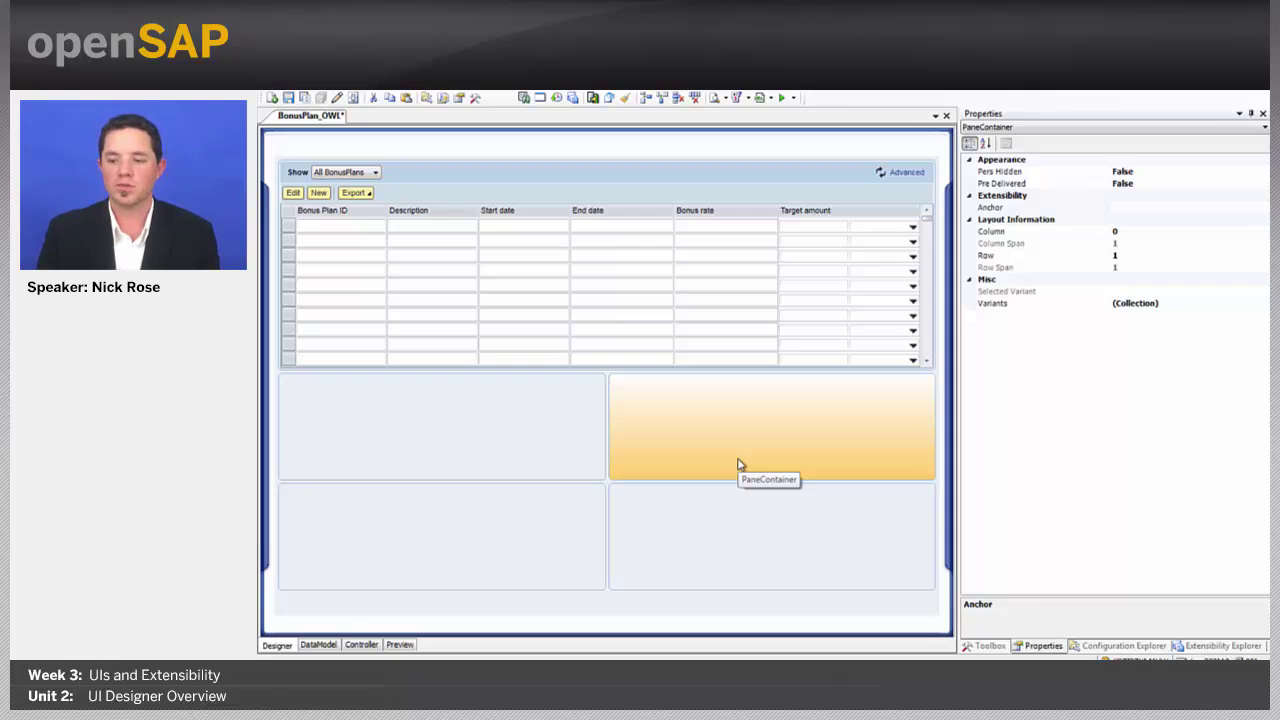
# Extend the first empty pane container below the list across both columns and shrink it back to one column
pyautogui.click(600, 443)
pyautogui.click(612, 427)
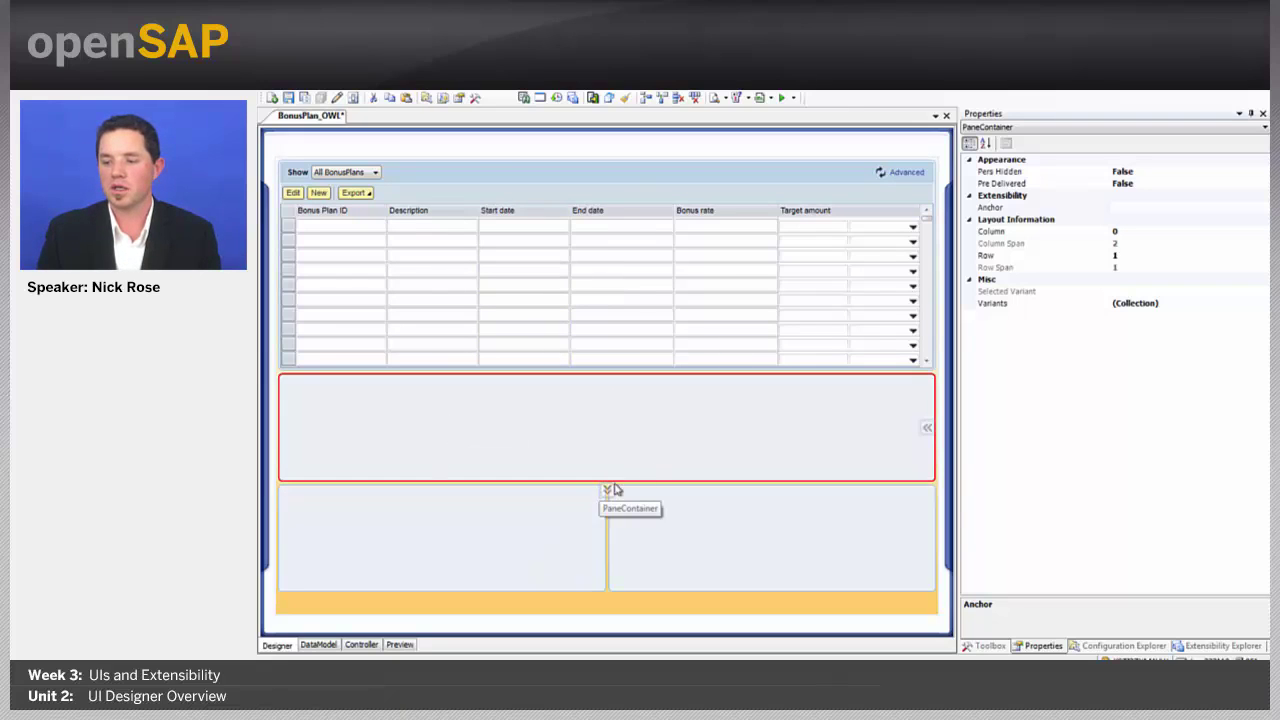
pyautogui.click(928, 435)
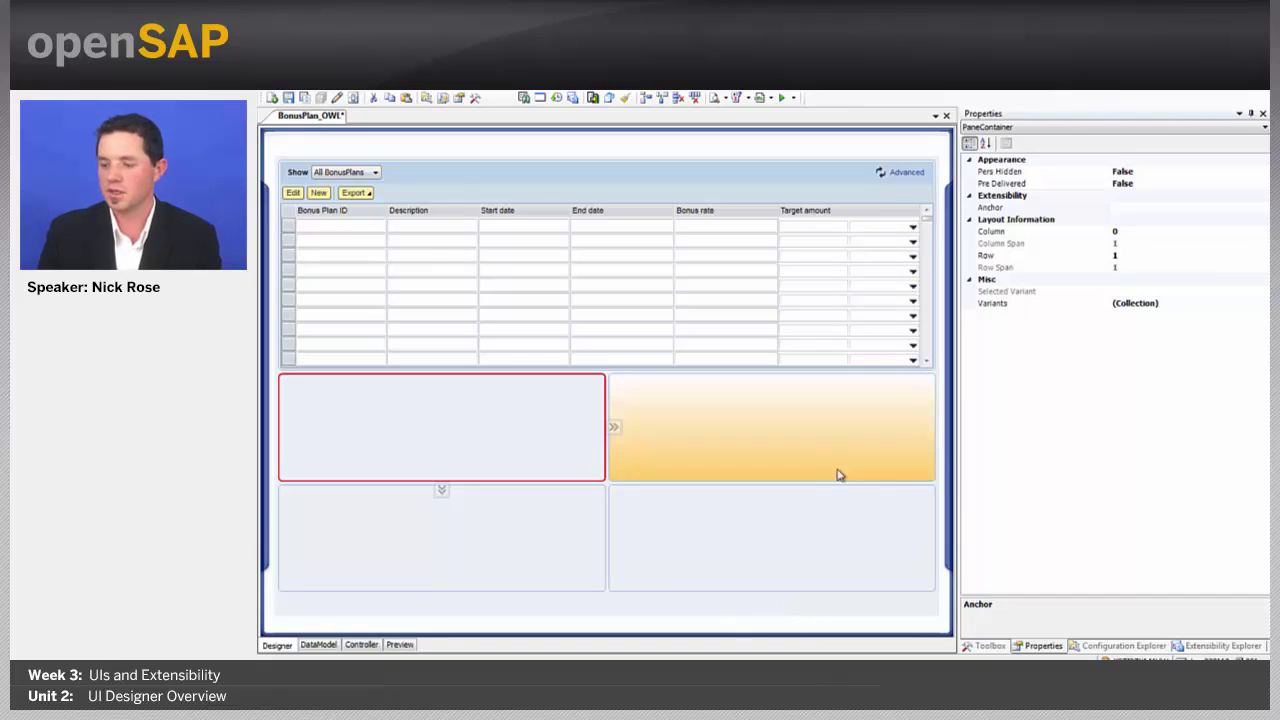
# Look over the panes and controls offered in the toolbox and return to the pane container's properties
pyautogui.click(1002, 648)
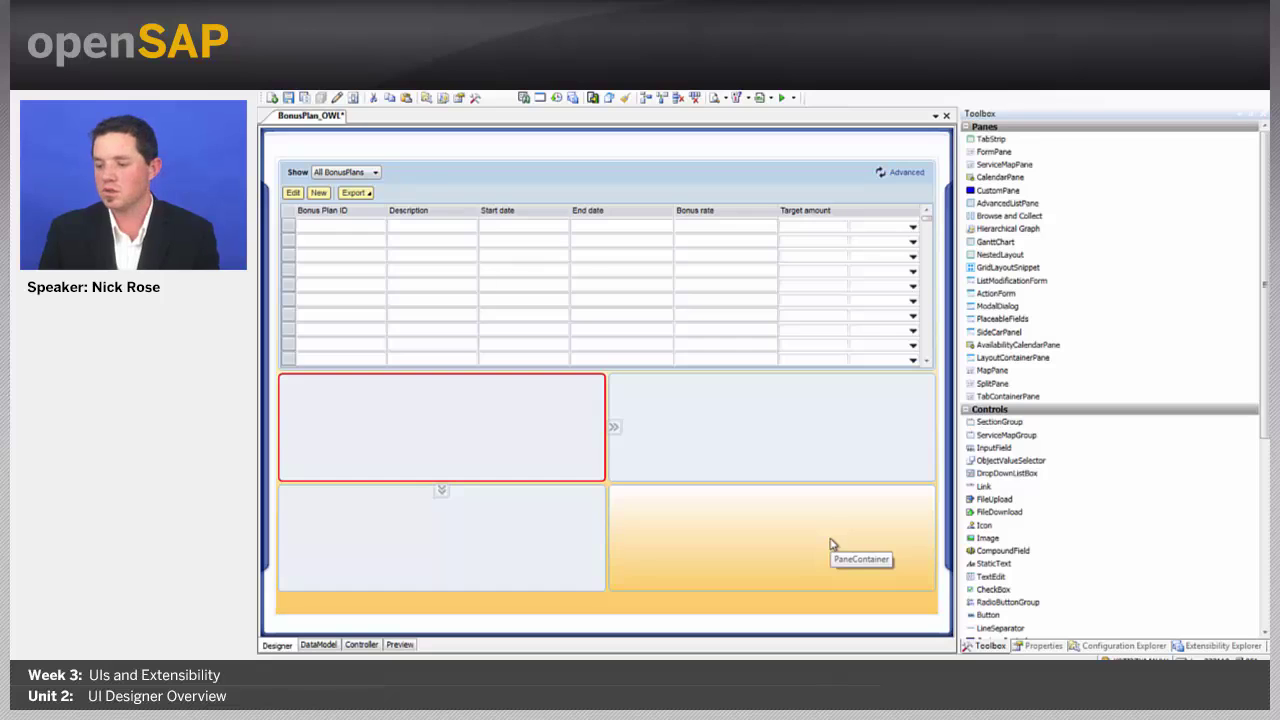
pyautogui.click(1043, 646)
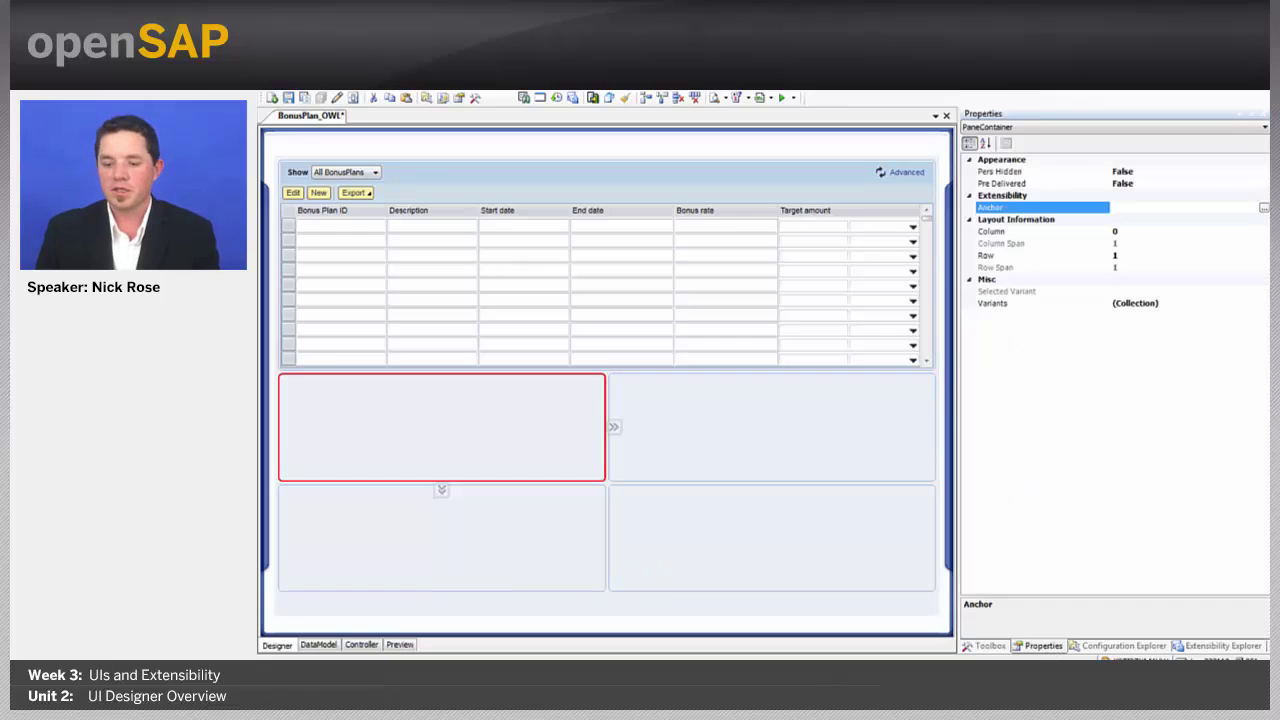
# View the Bonus Plan ID column's properties and open the data model of BonusPlan_OWL
pyautogui.click(349, 212)
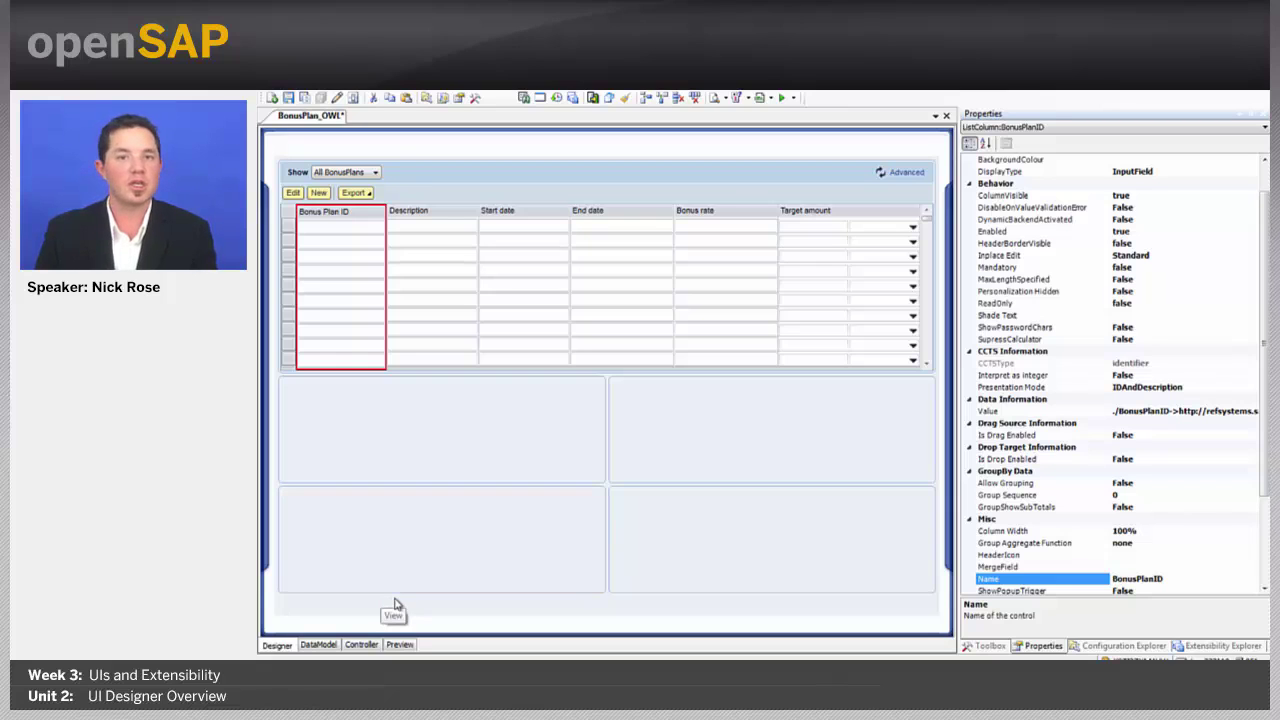
pyautogui.click(318, 645)
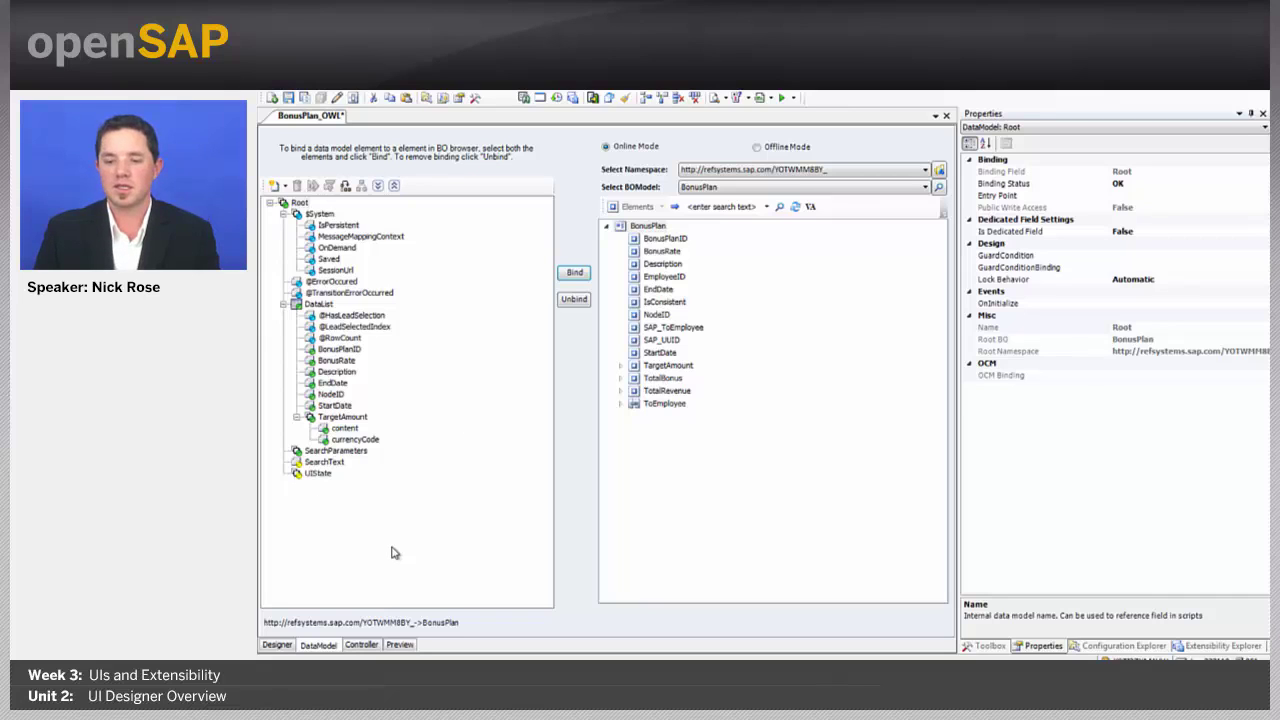
# Compare the DataList node and its BonusPlanID field with the matching BonusPlan business object elements
pyautogui.click(316, 303)
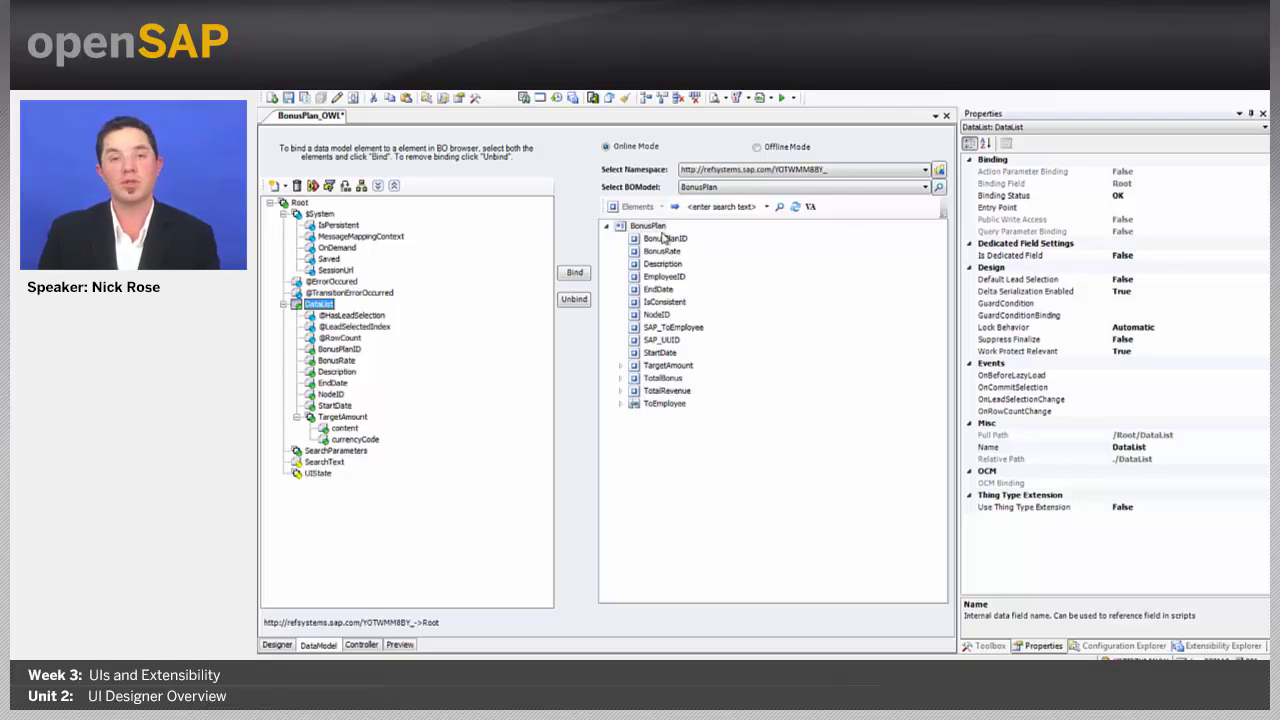
pyautogui.moveTo(657, 231)
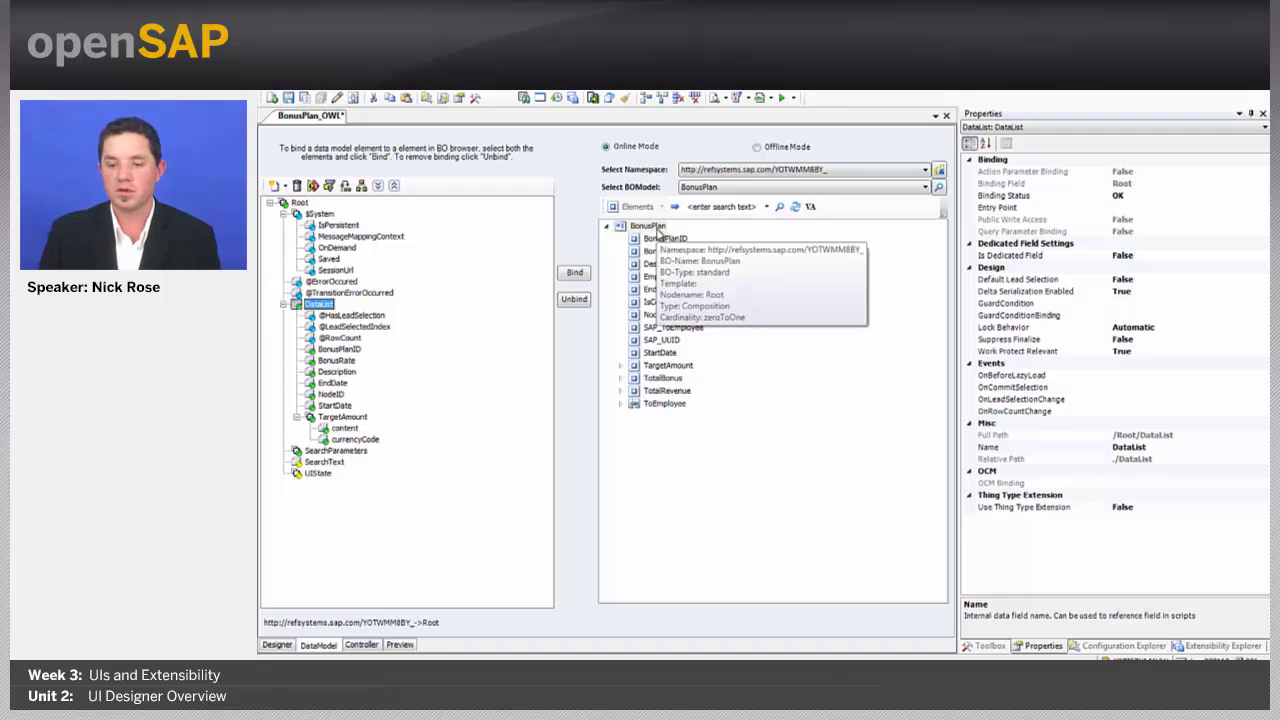
pyautogui.click(350, 350)
pyautogui.moveTo(683, 242)
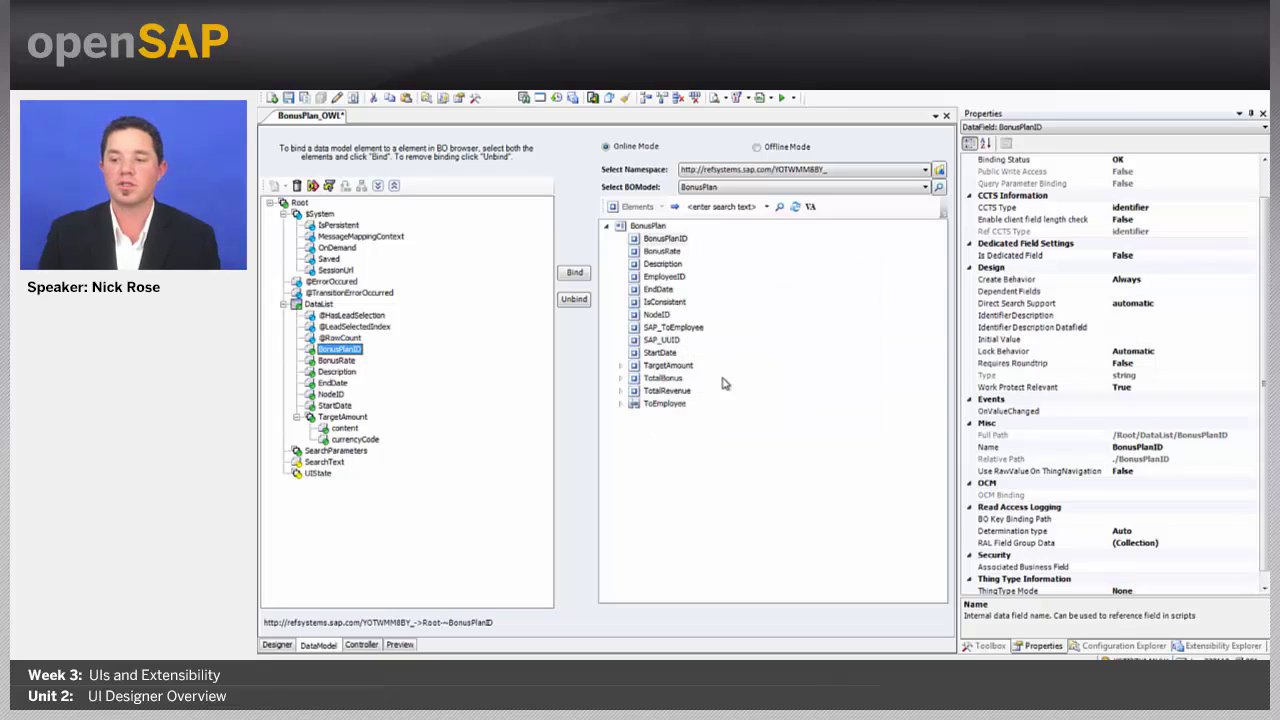
pyautogui.moveTo(678, 247)
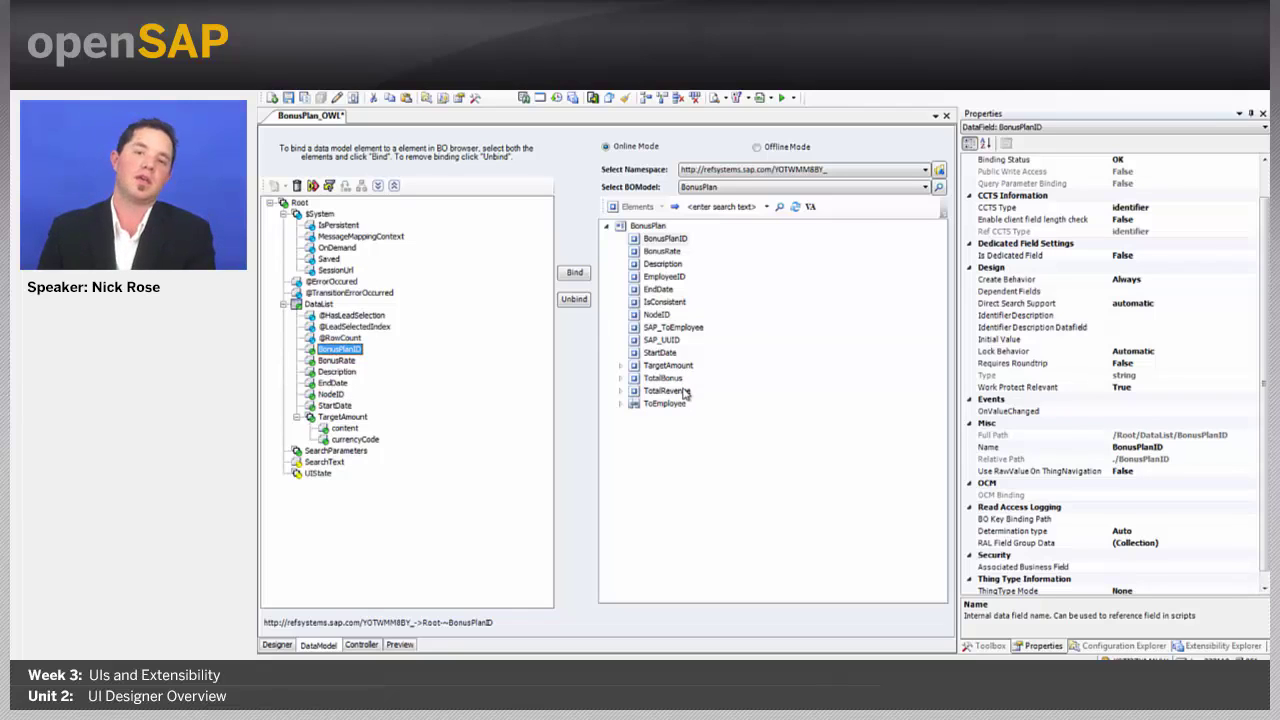
pyautogui.moveTo(686, 394)
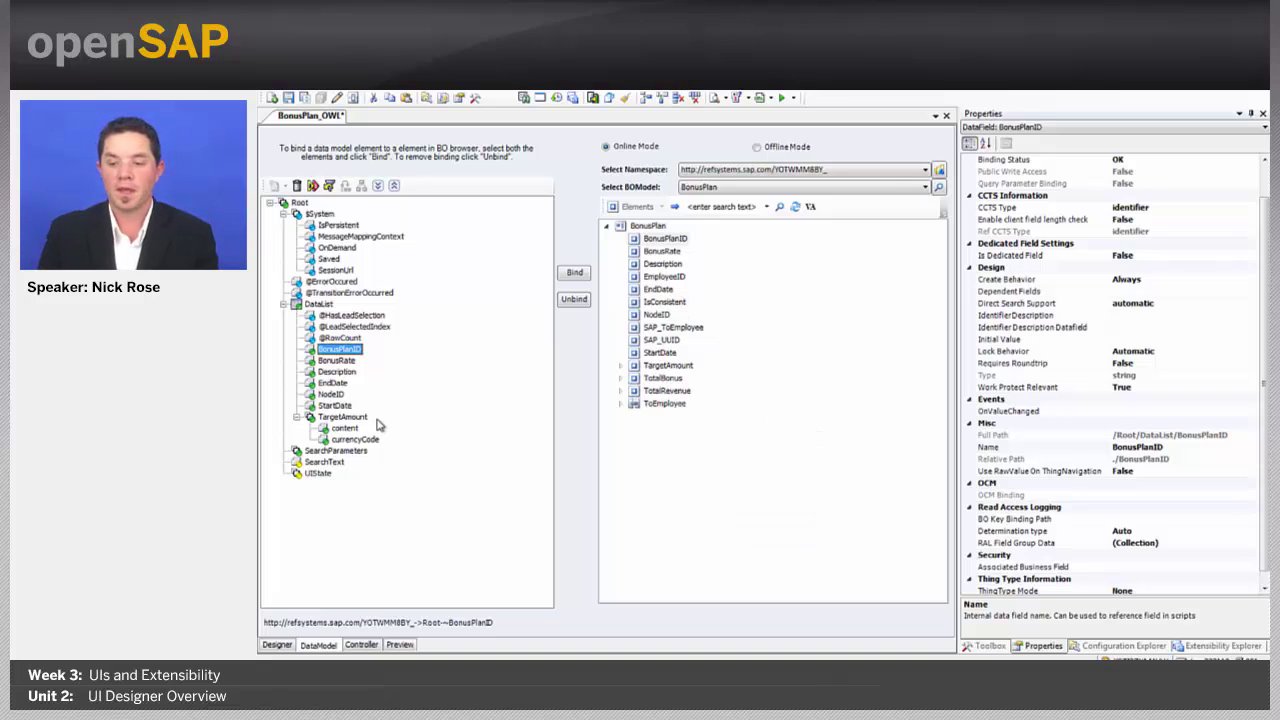
# Return to the designer and inspect the data bindings of the Bonus Plan ID column, the list and the Description column
pyautogui.click(277, 645)
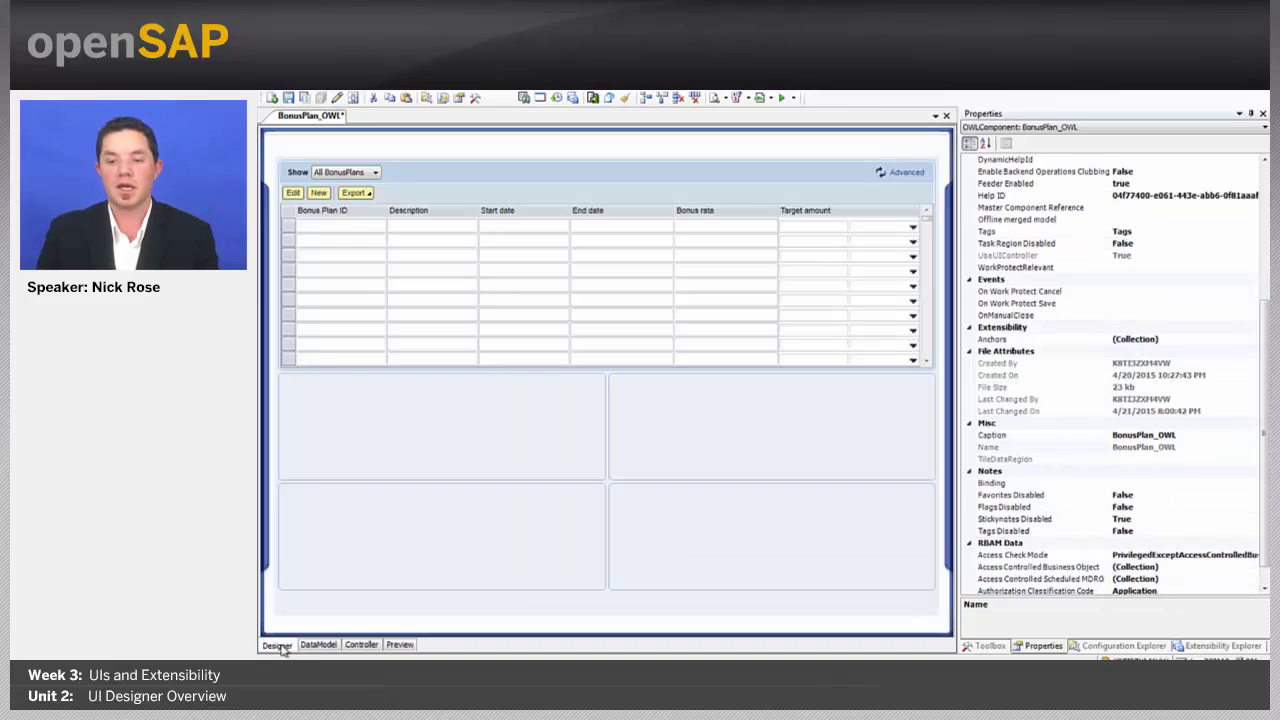
pyautogui.click(348, 219)
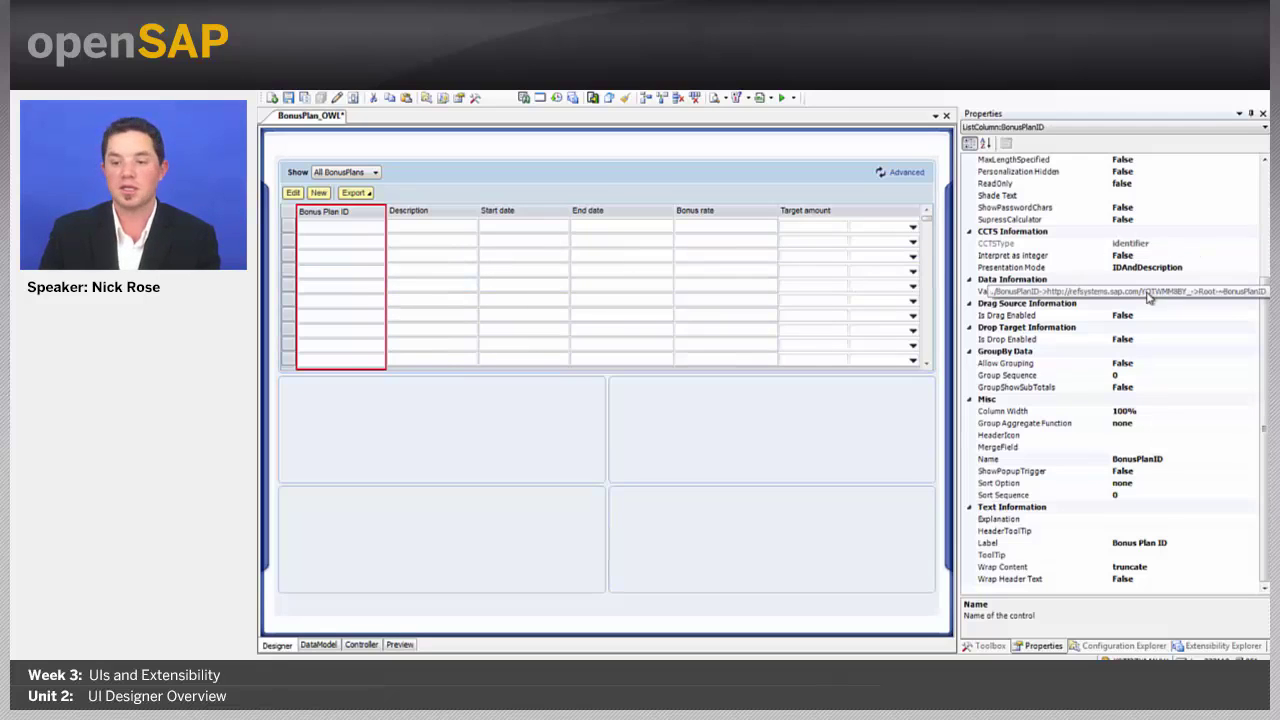
pyautogui.click(288, 217)
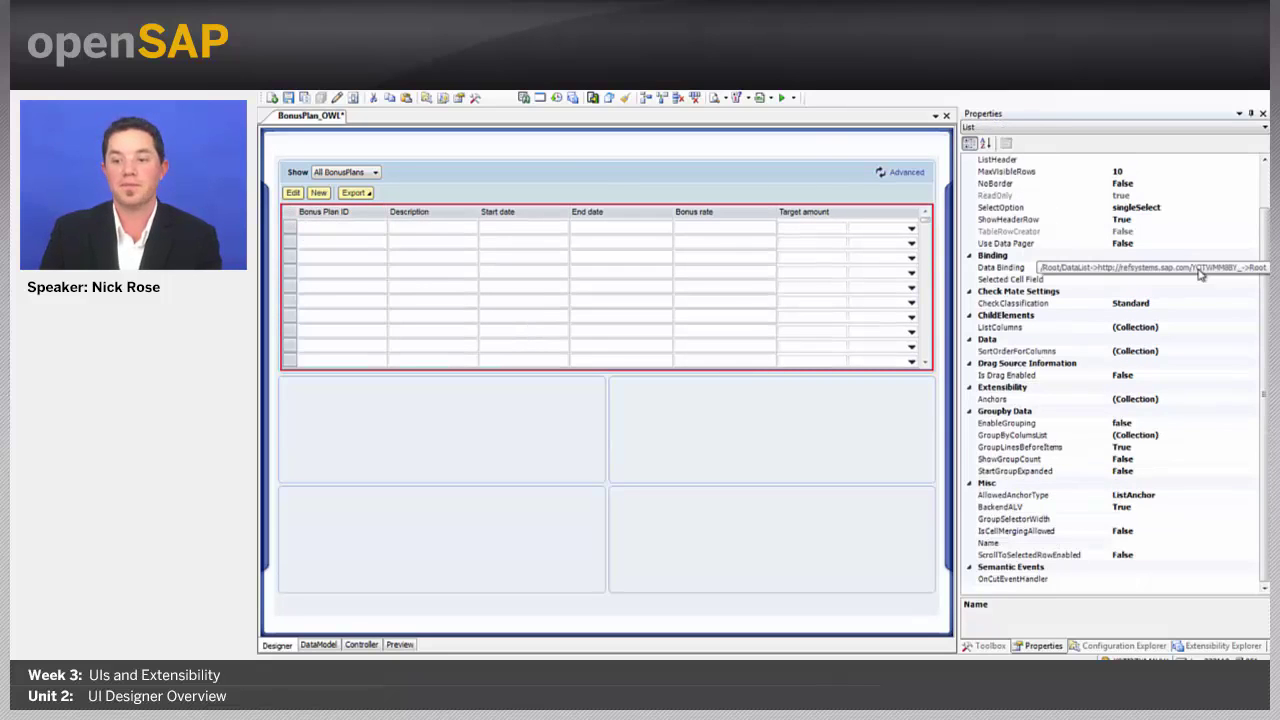
pyautogui.click(444, 224)
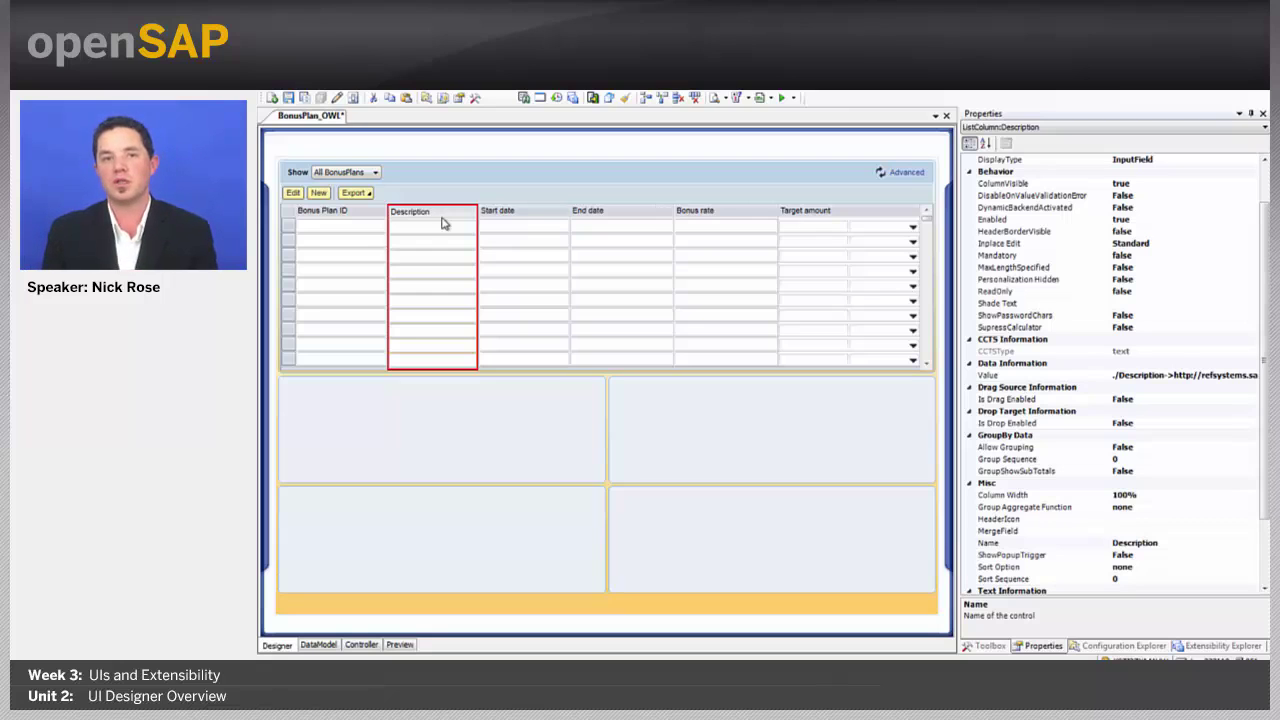
pyautogui.moveTo(443, 223); pyautogui.dragTo(305, 441)
# Unbind the BonusPlanID field under DataList from its business object element in the data model
pyautogui.click(330, 642)
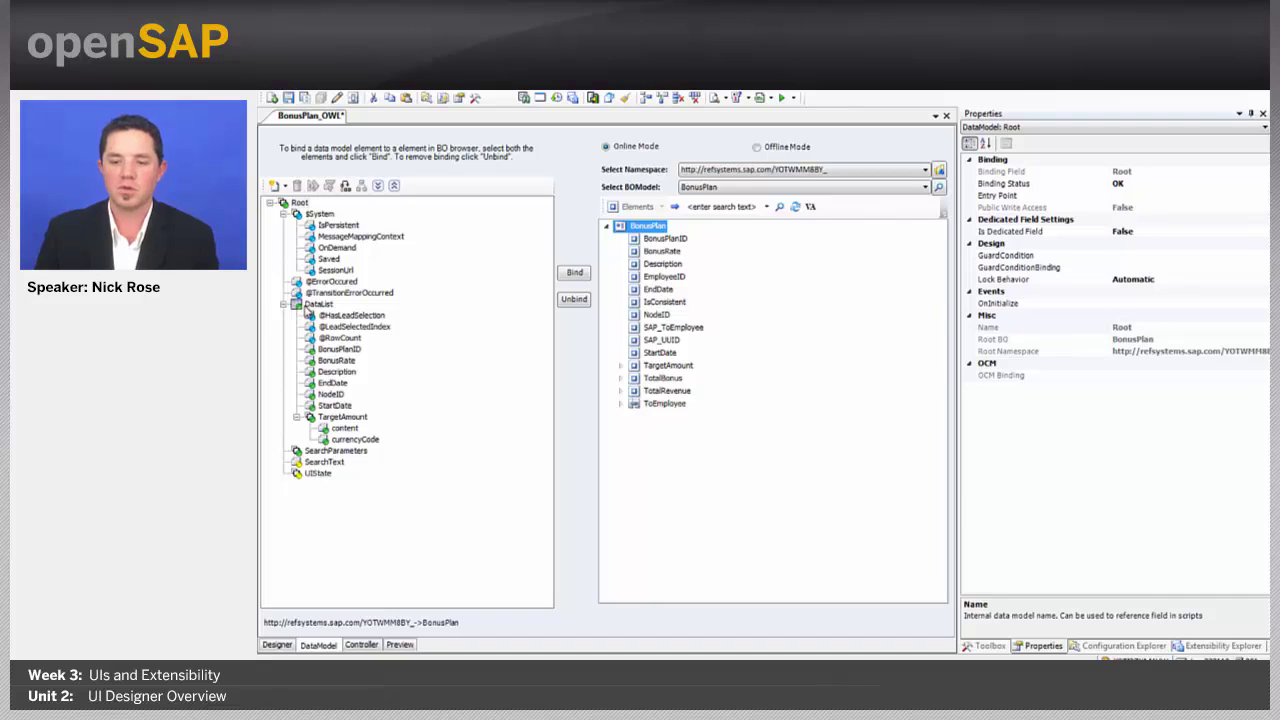
pyautogui.click(320, 305)
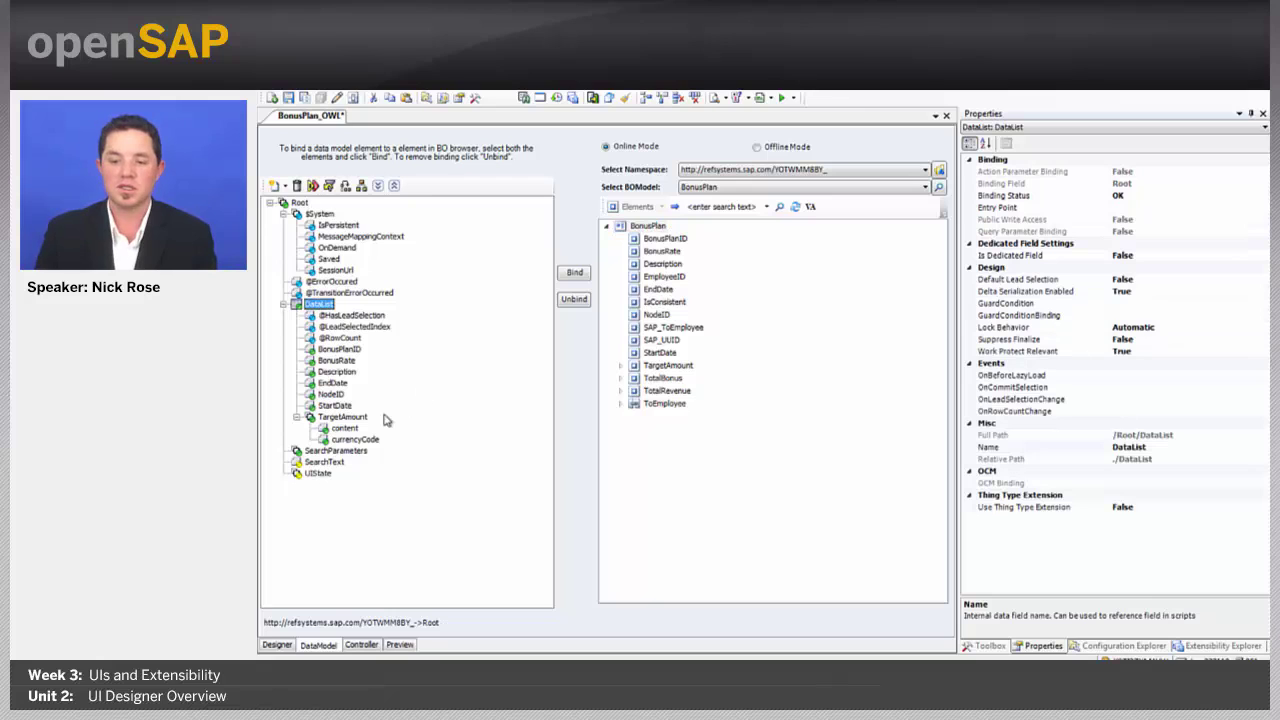
pyautogui.click(323, 350)
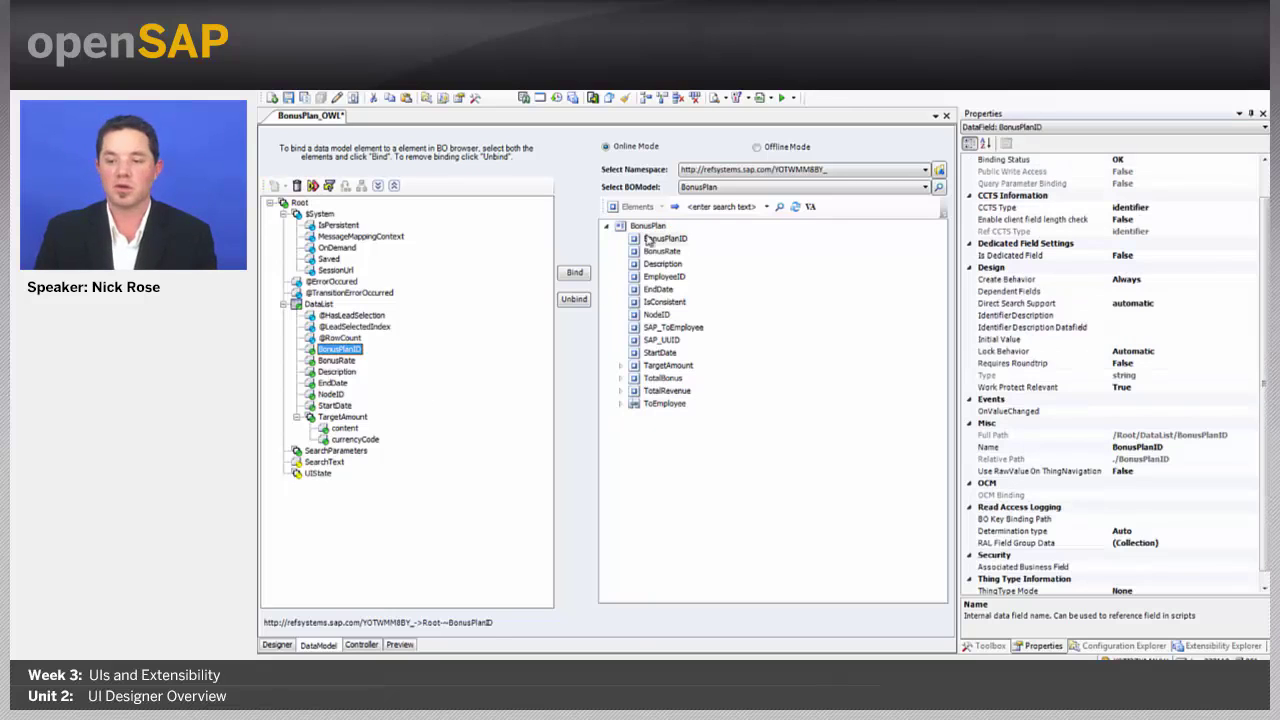
pyautogui.click(574, 299)
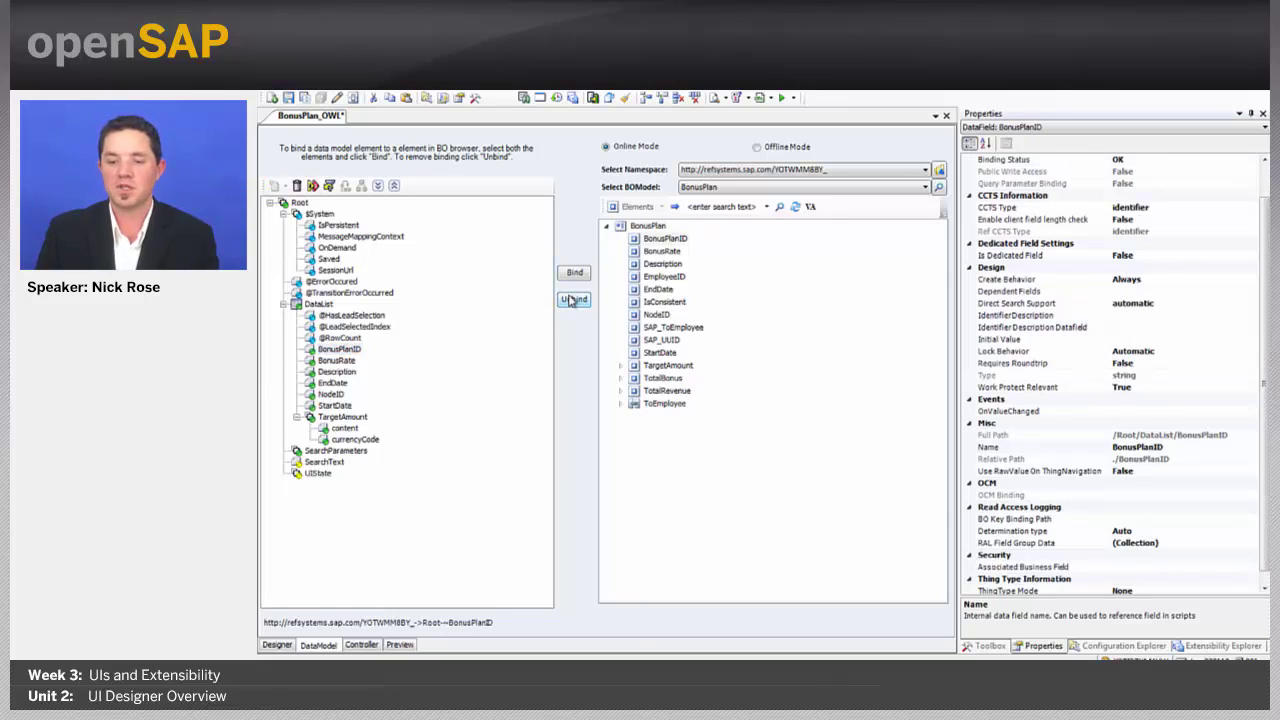
pyautogui.click(340, 352)
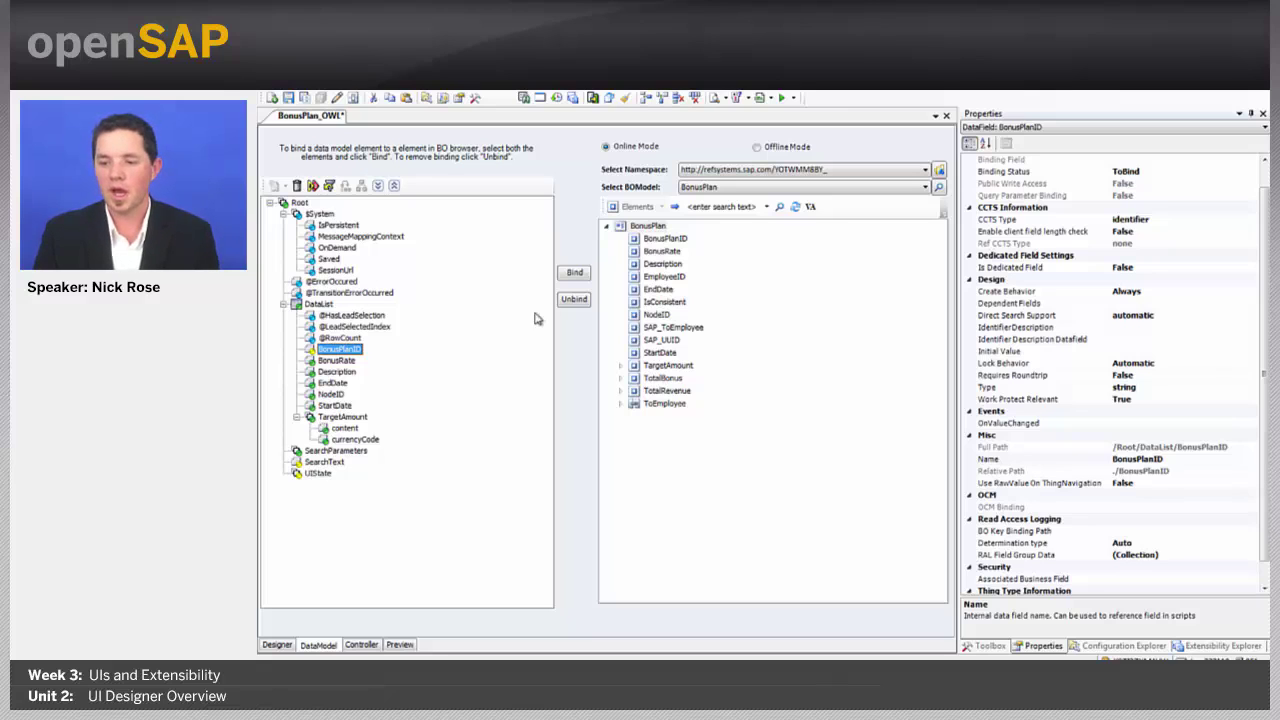
pyautogui.moveTo(658, 246)
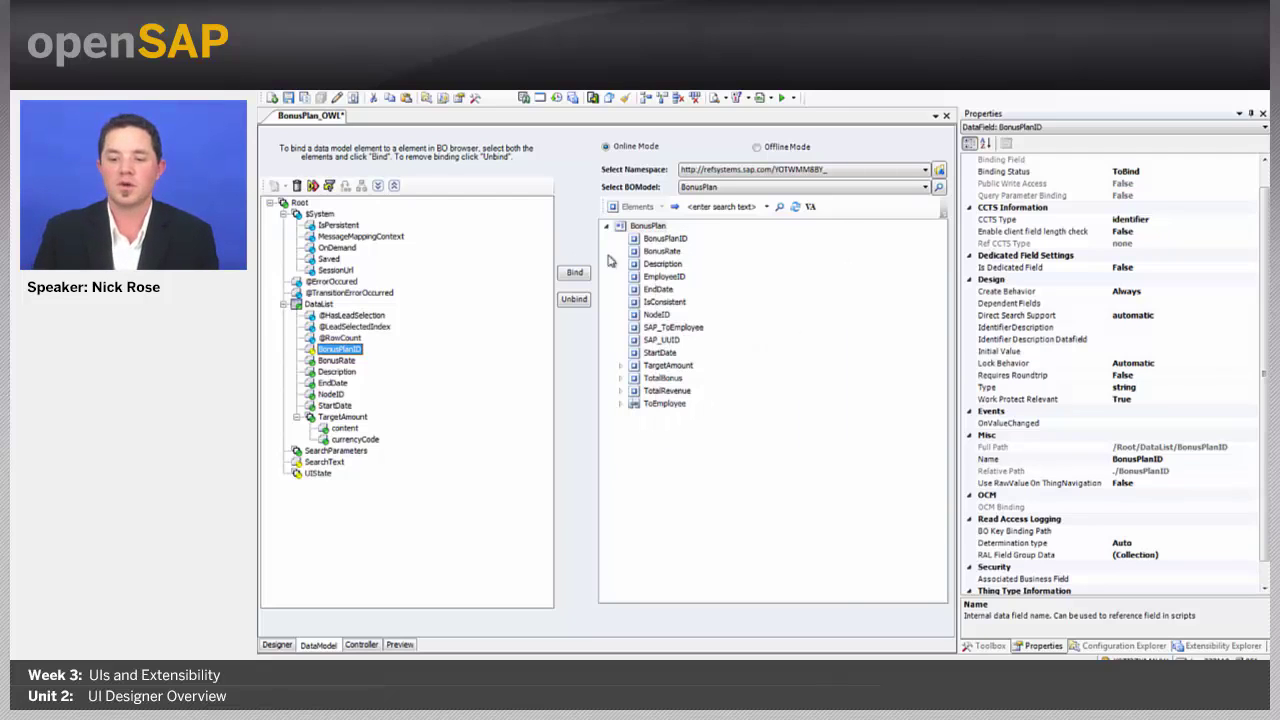
# Bind the BonusPlanID field under DataList to the BonusPlanID element of the BonusPlan business object
pyautogui.click(341, 350)
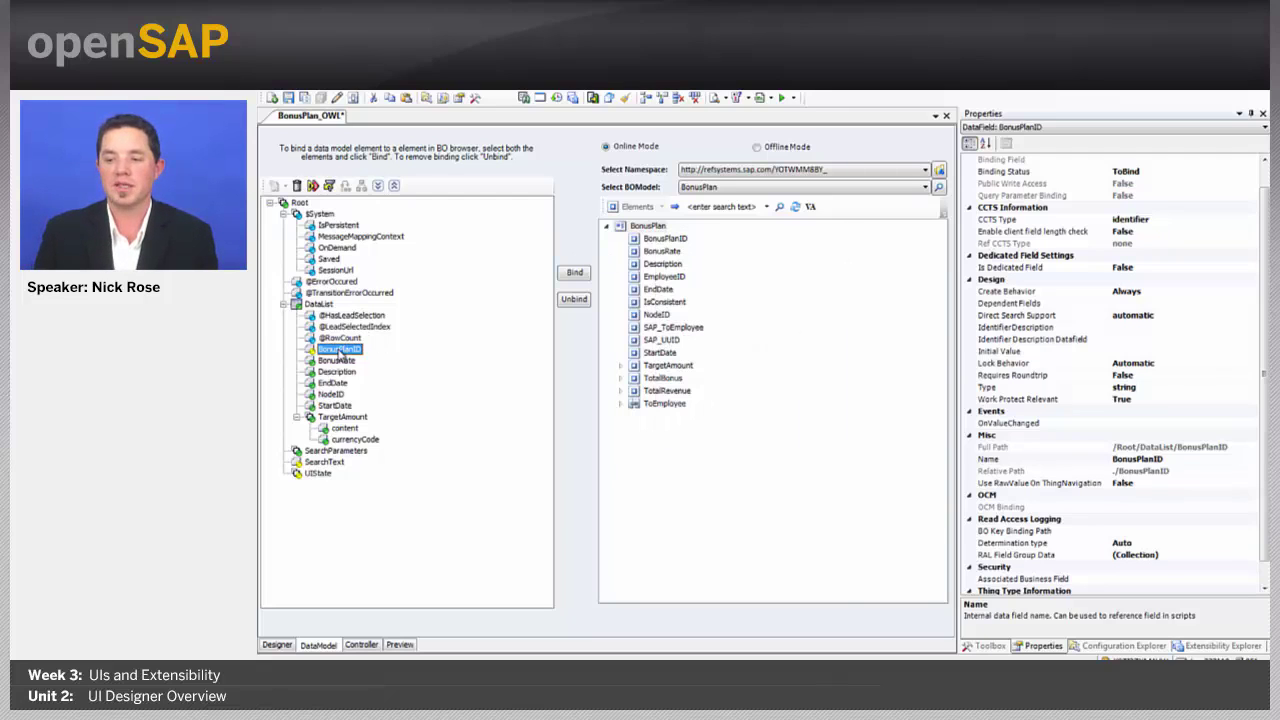
pyautogui.click(664, 238)
pyautogui.click(572, 275)
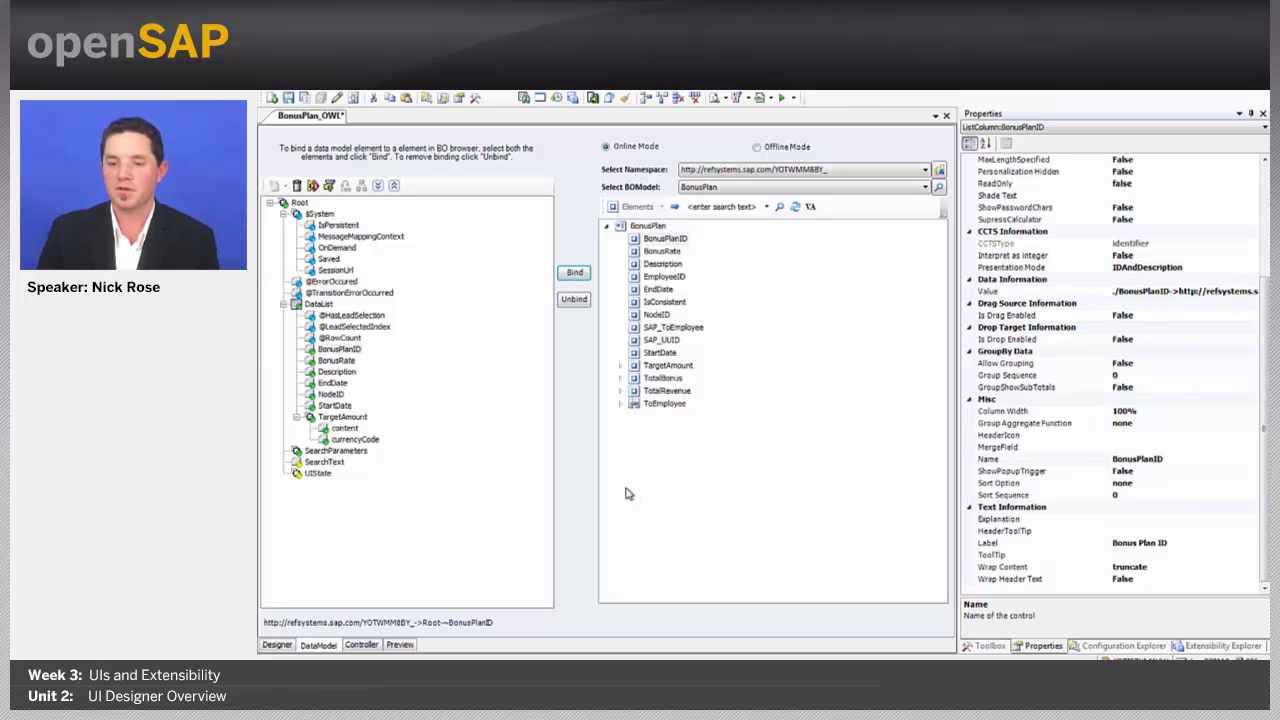
# View the properties of the Root node and the BonusRate field, including the field's Initial Value property
pyautogui.click(299, 204)
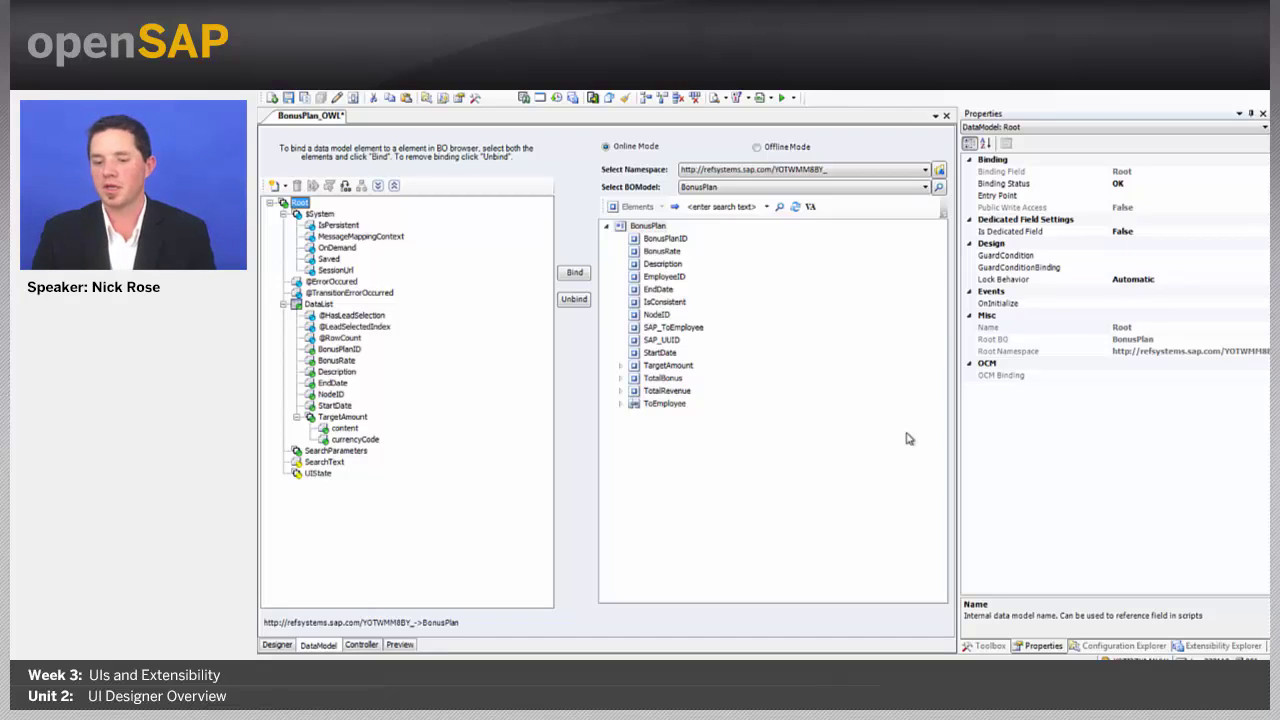
pyautogui.click(343, 359)
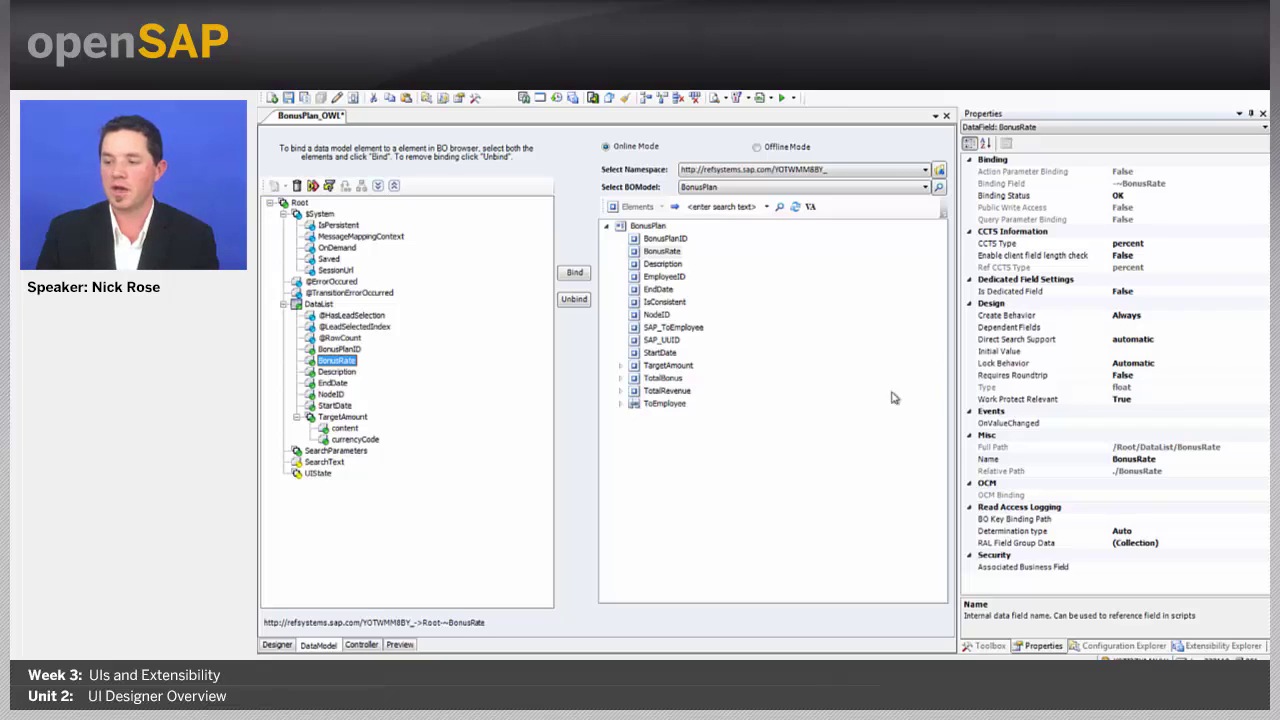
pyautogui.click(1177, 352)
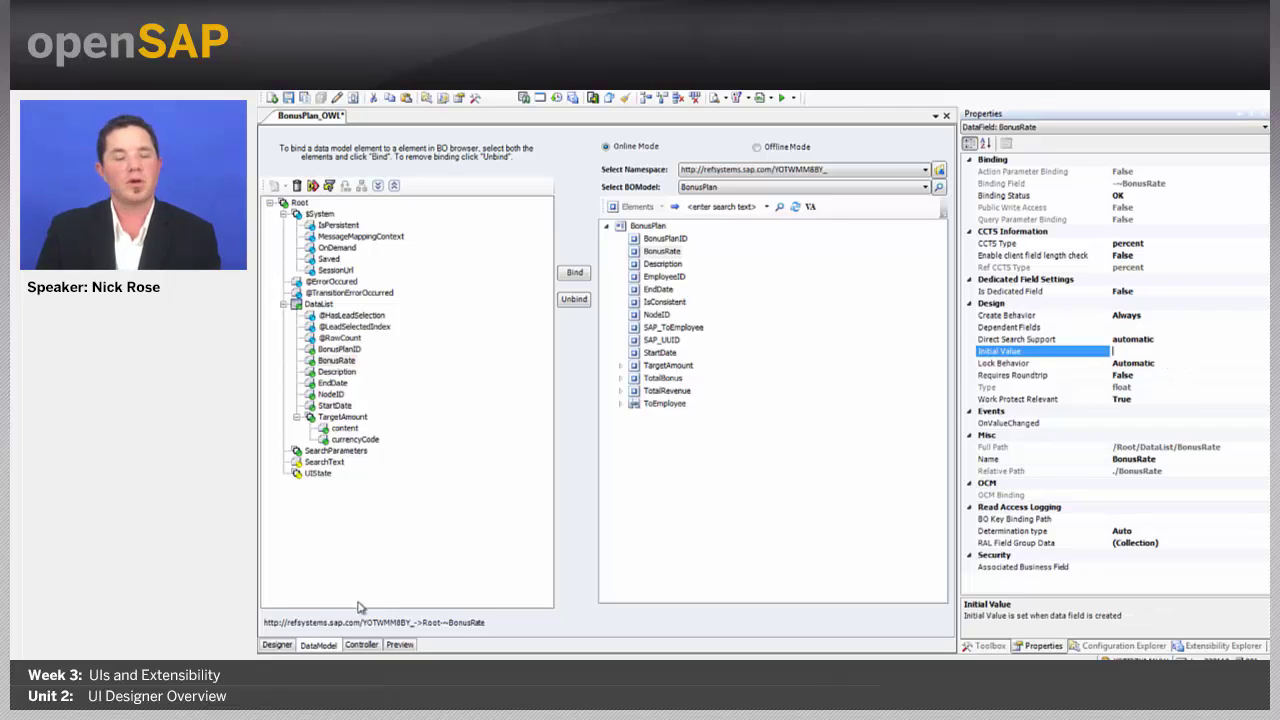
# Open the component's controller and inspect the operations of EditHandler, CreateHandler and EventHandler
pyautogui.click(366, 647)
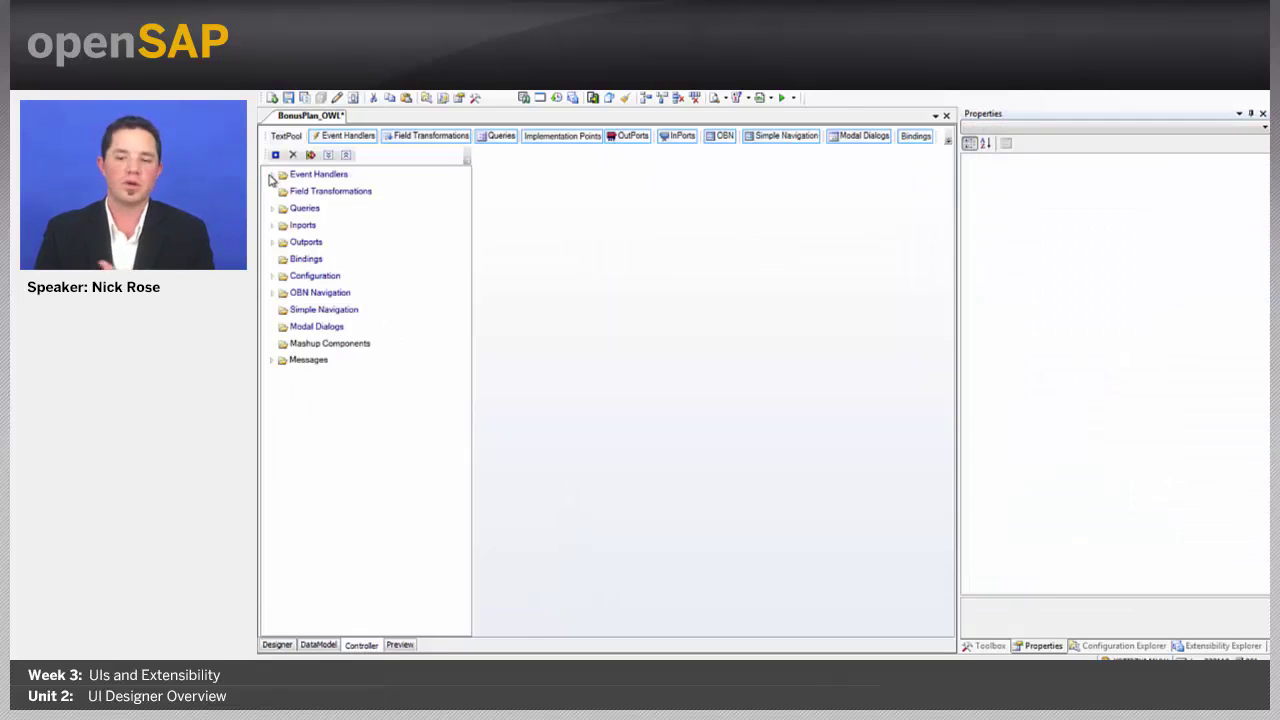
pyautogui.click(271, 175)
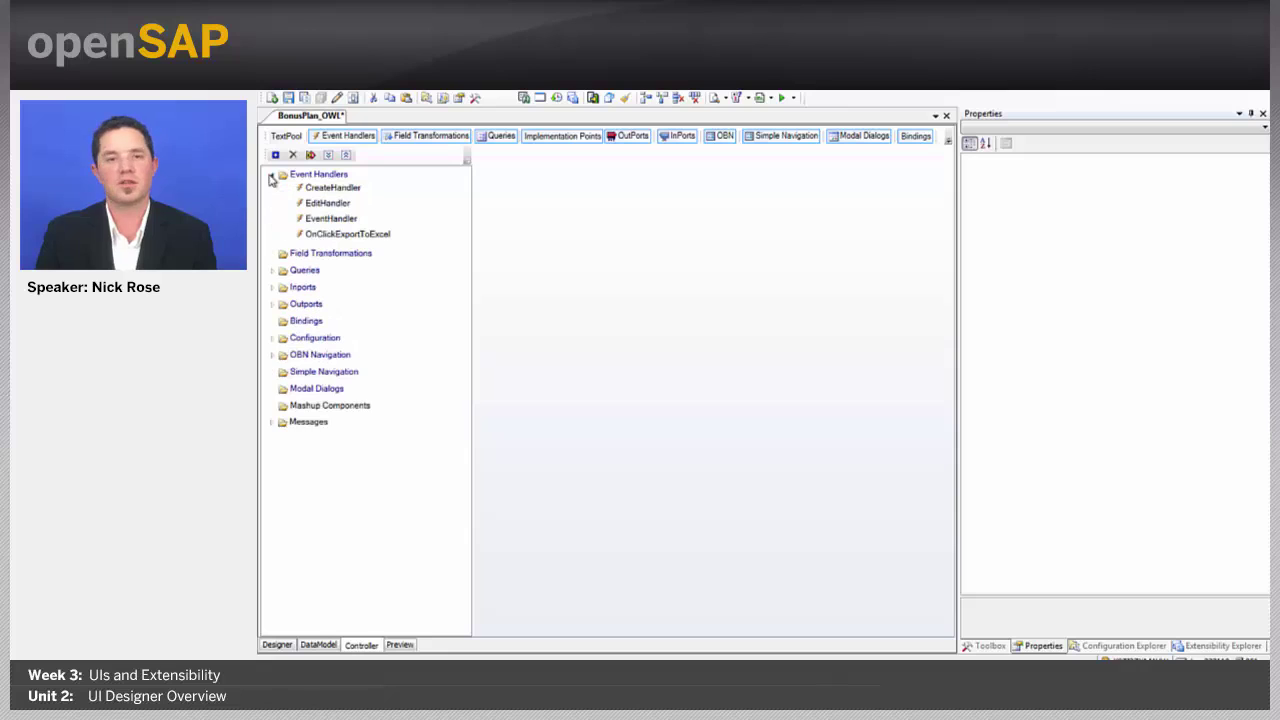
pyautogui.click(341, 205)
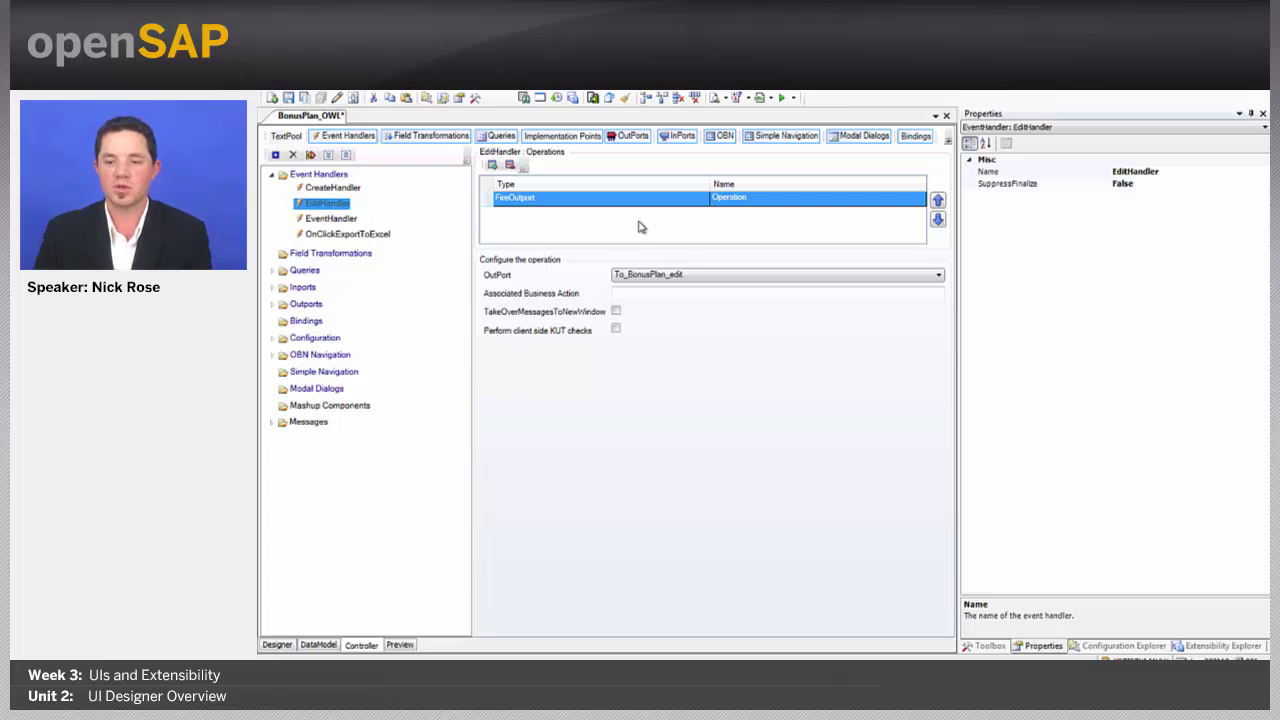
pyautogui.click(338, 189)
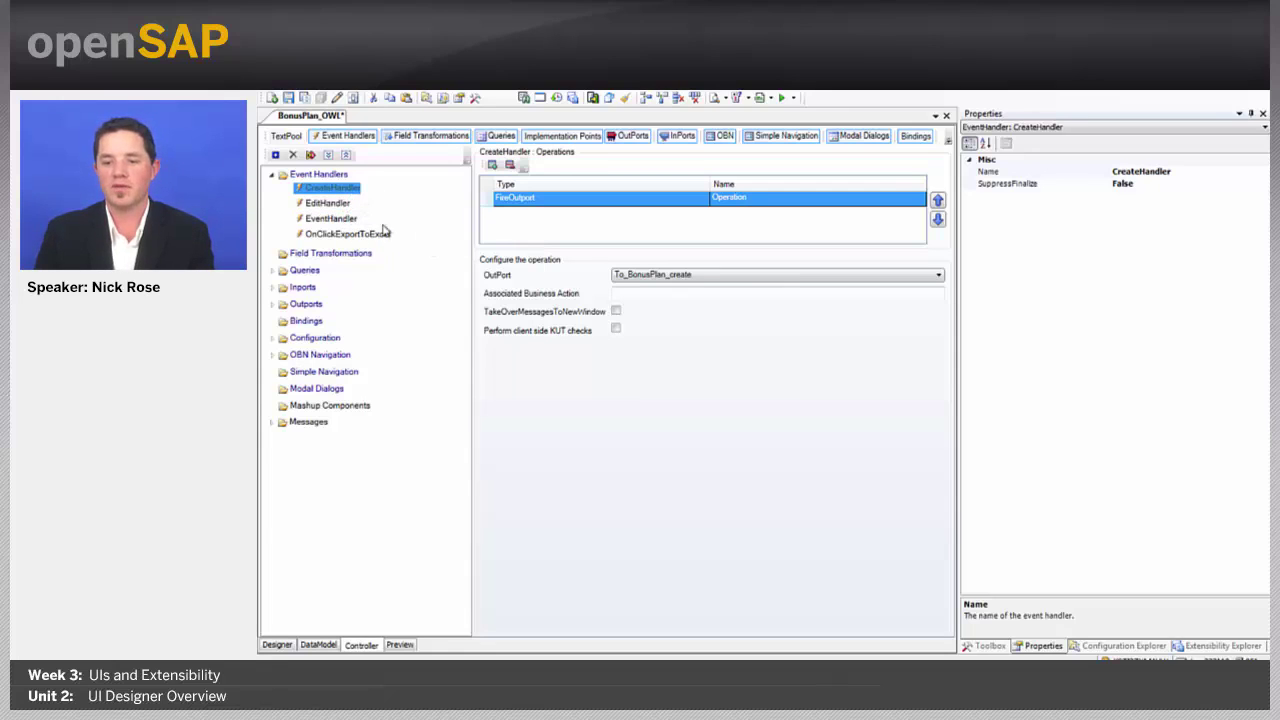
pyautogui.click(350, 221)
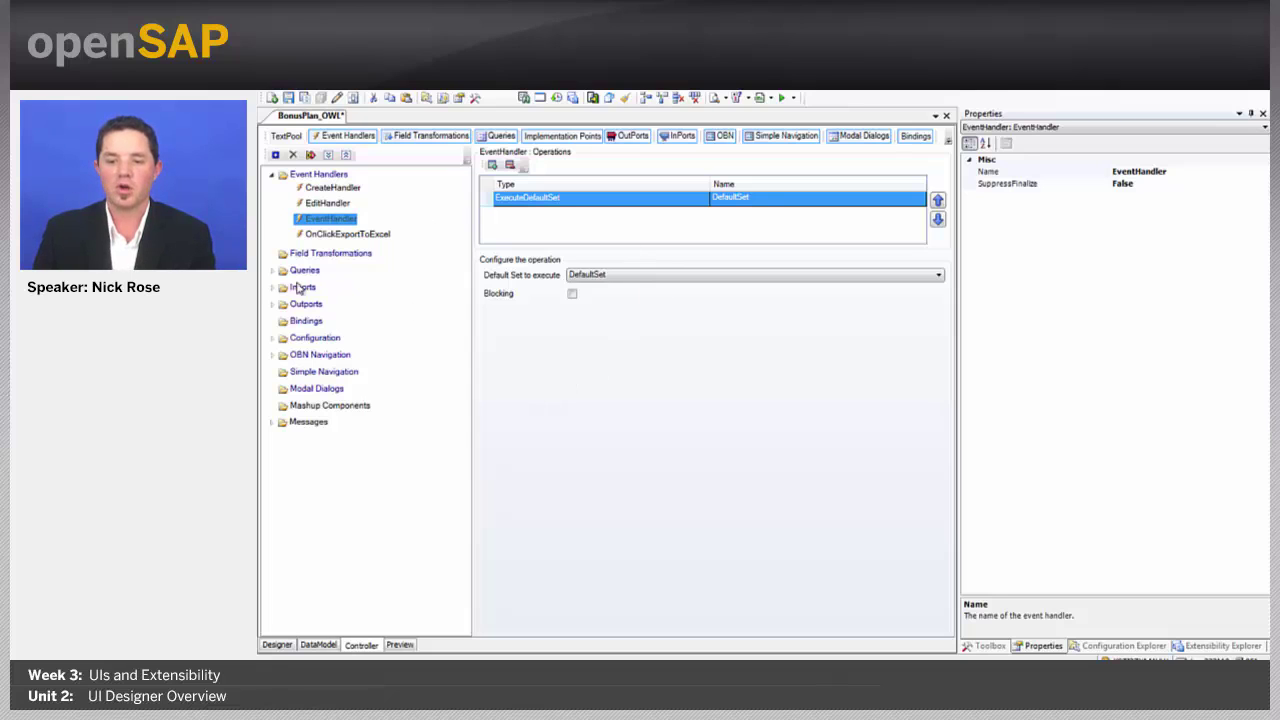
# Inspect the configuration of the component's query, including its default set and the QueryByElements parameters
pyautogui.click(272, 272)
pyautogui.click(315, 284)
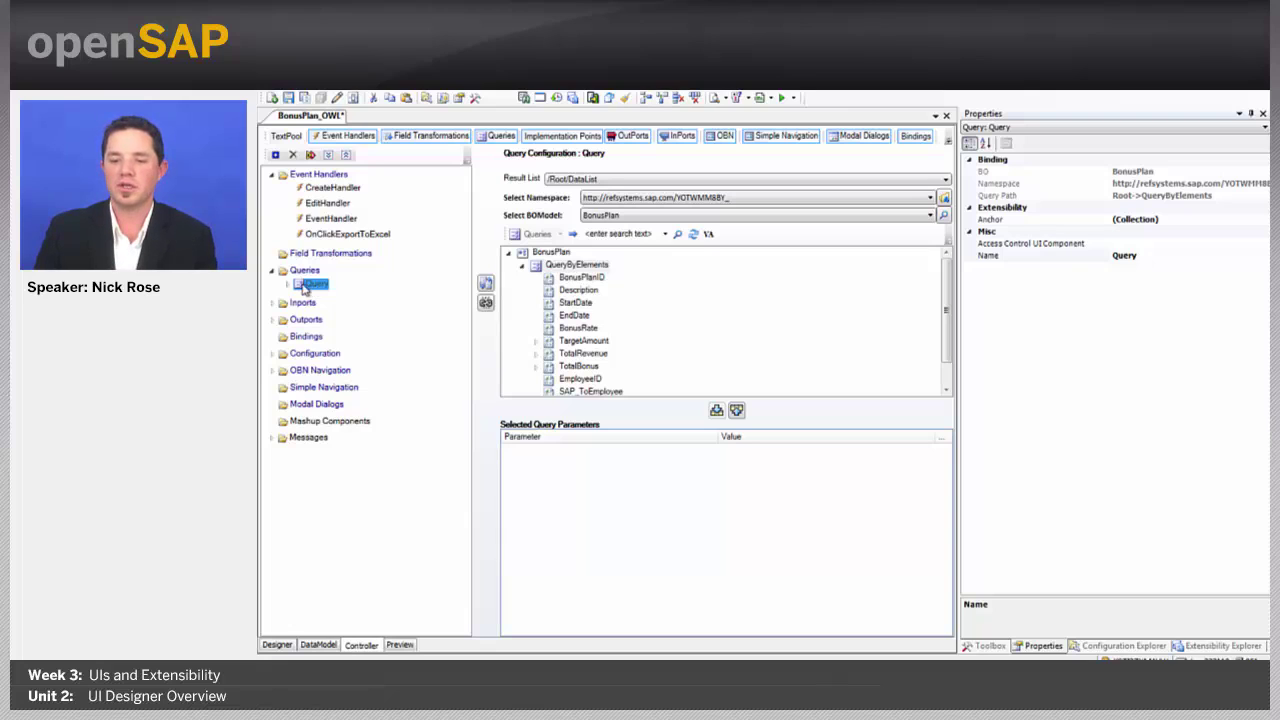
pyautogui.click(287, 285)
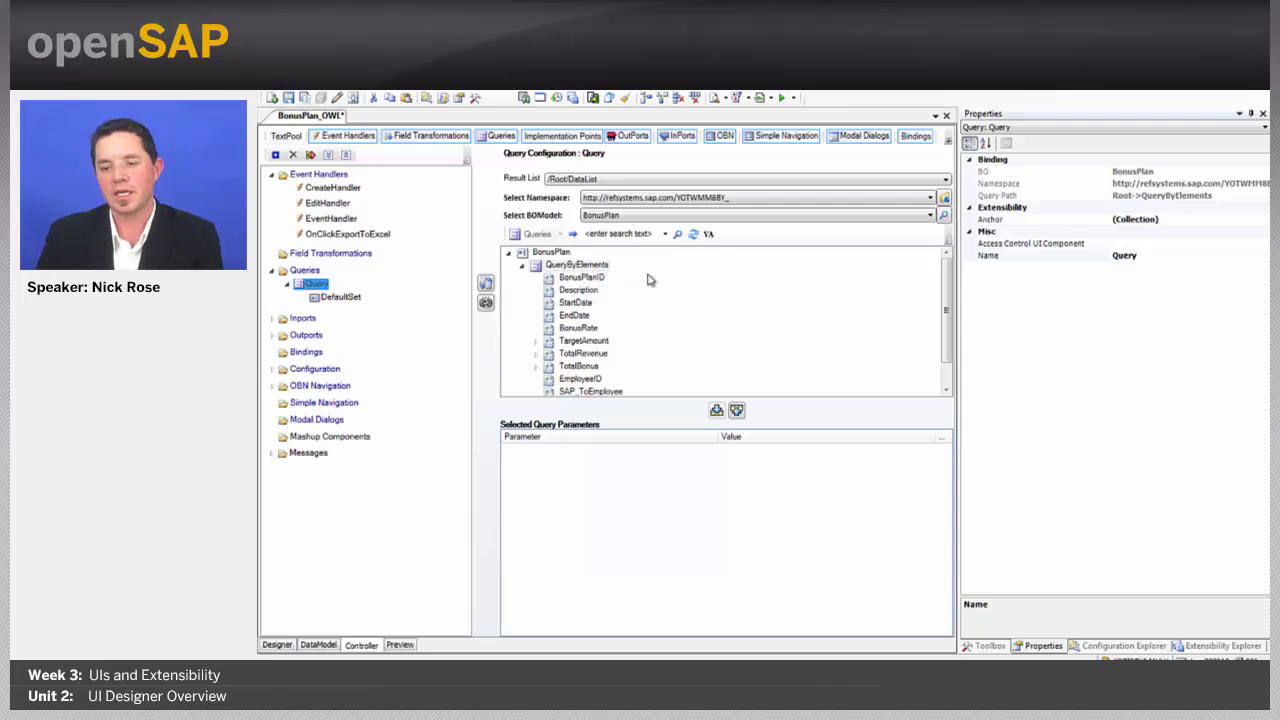
pyautogui.moveTo(599, 279)
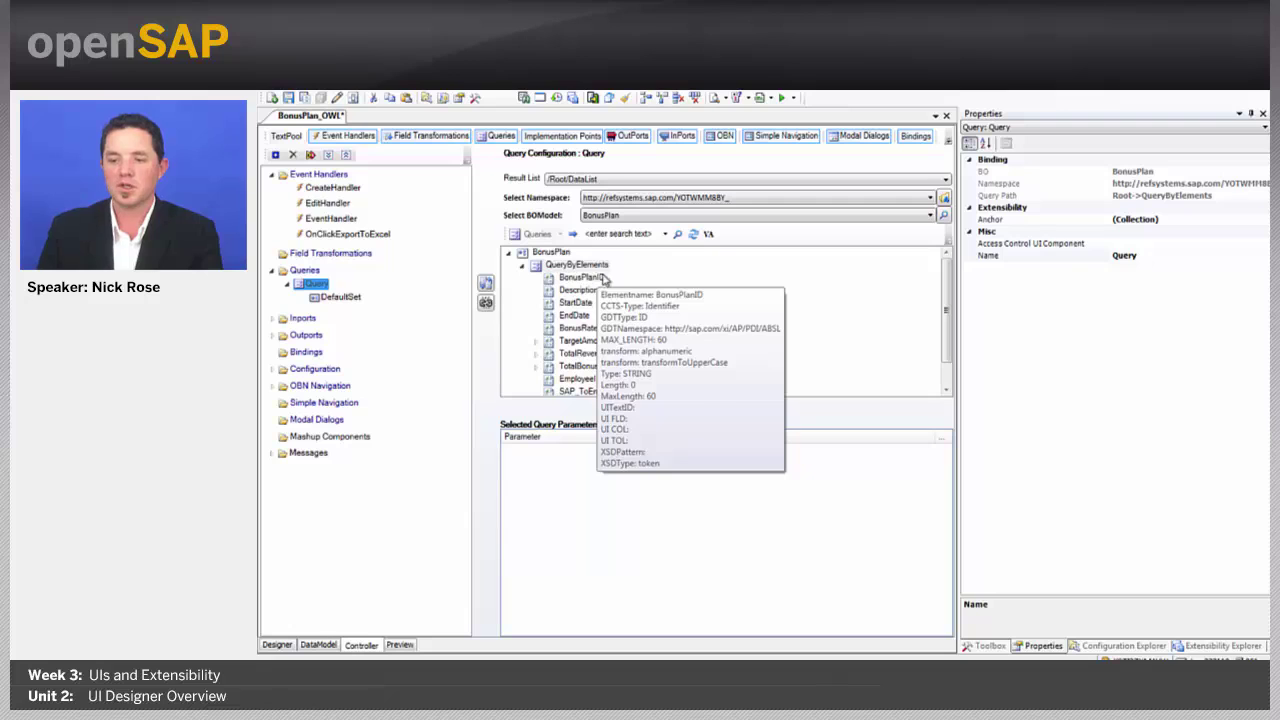
pyautogui.click(603, 266)
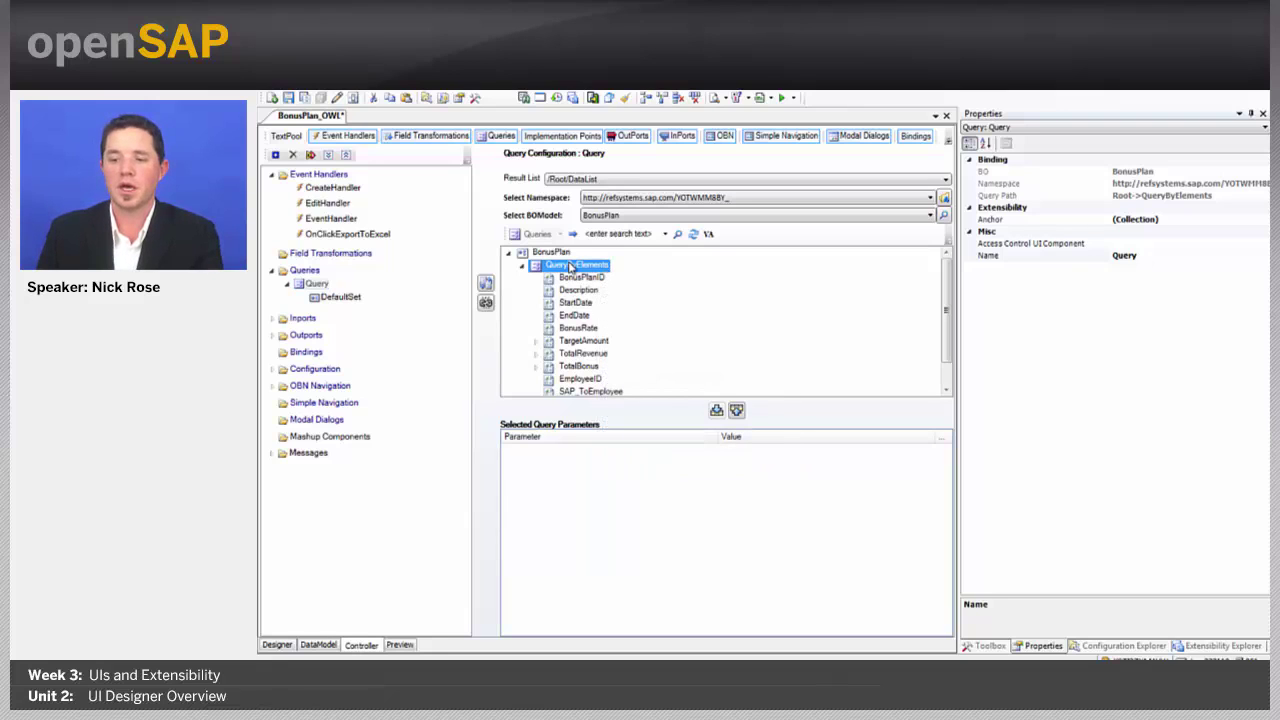
# Select /Root/DataList as the query's result list
pyautogui.click(590, 182)
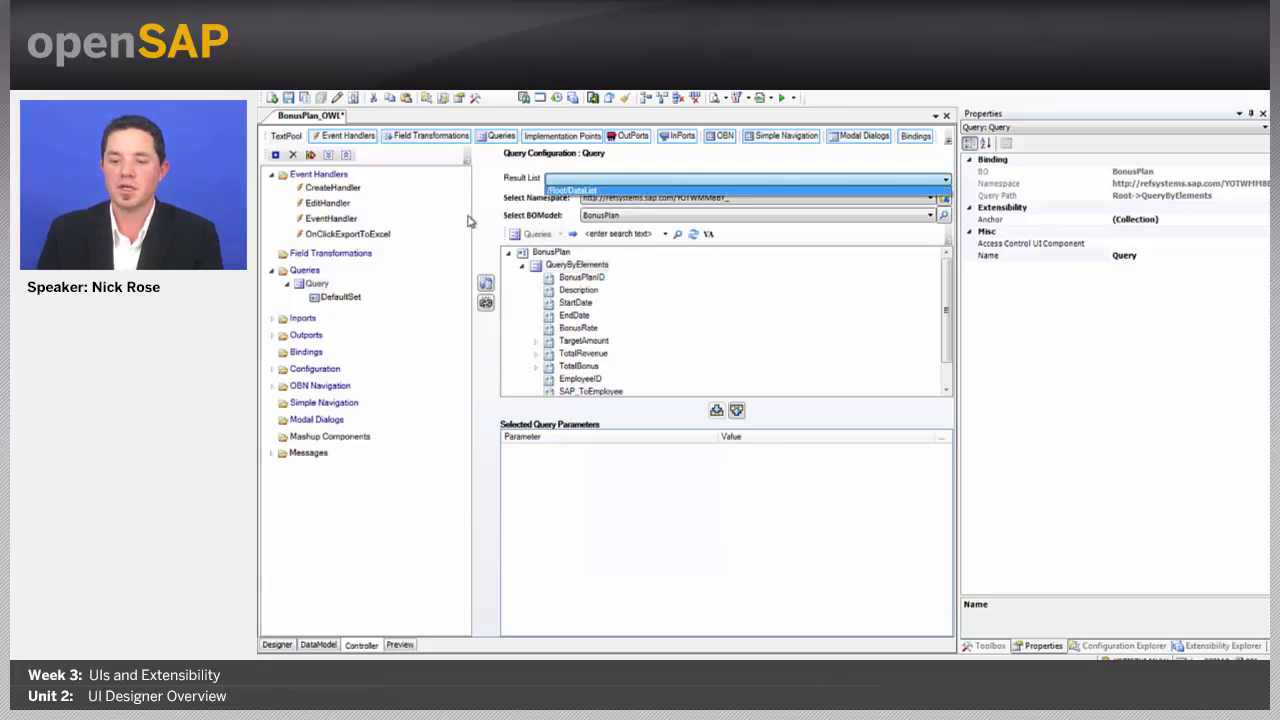
pyautogui.click(500, 209)
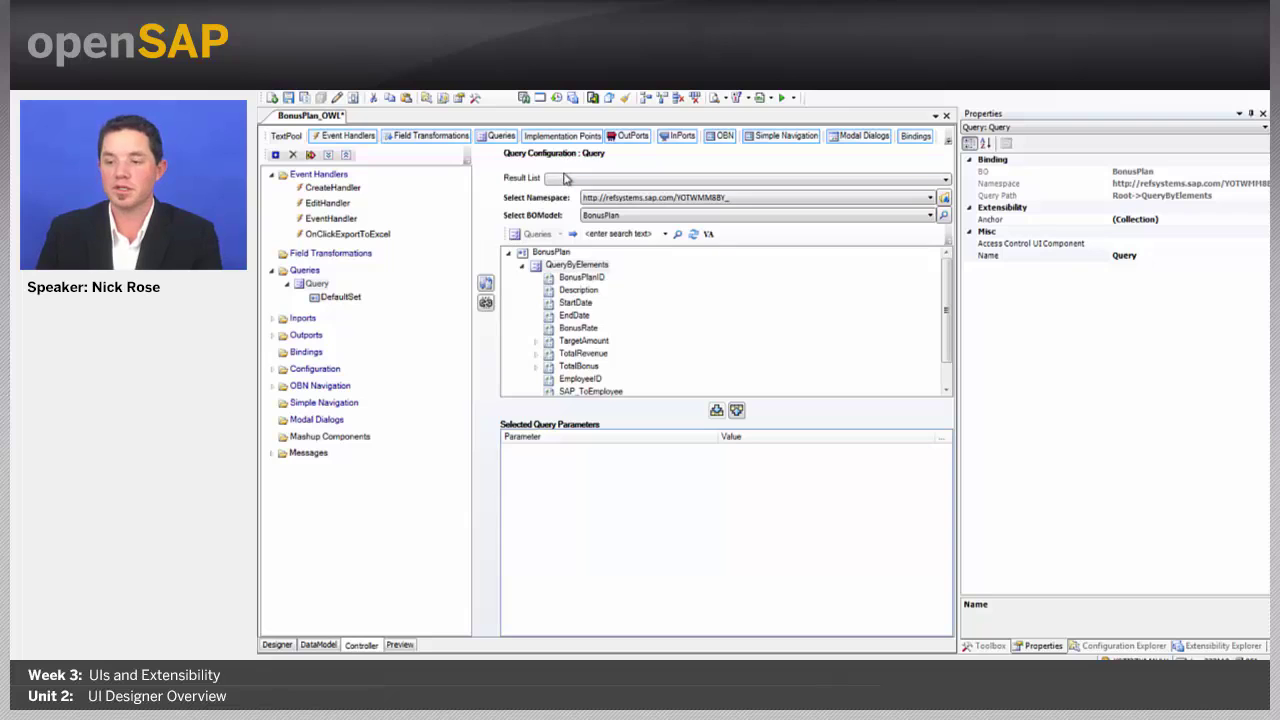
pyautogui.click(565, 180)
pyautogui.click(576, 197)
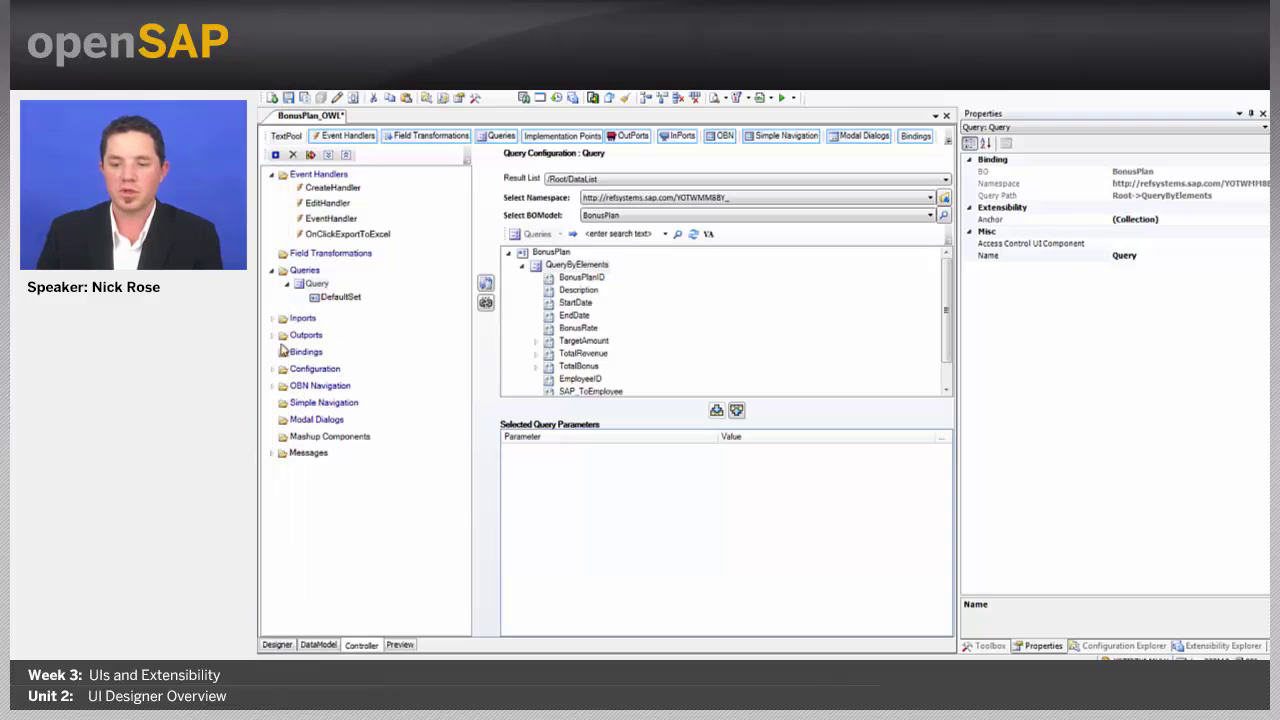
# Expand the inports and OBN navigations and view the configuration of OBNEdit
pyautogui.click(272, 318)
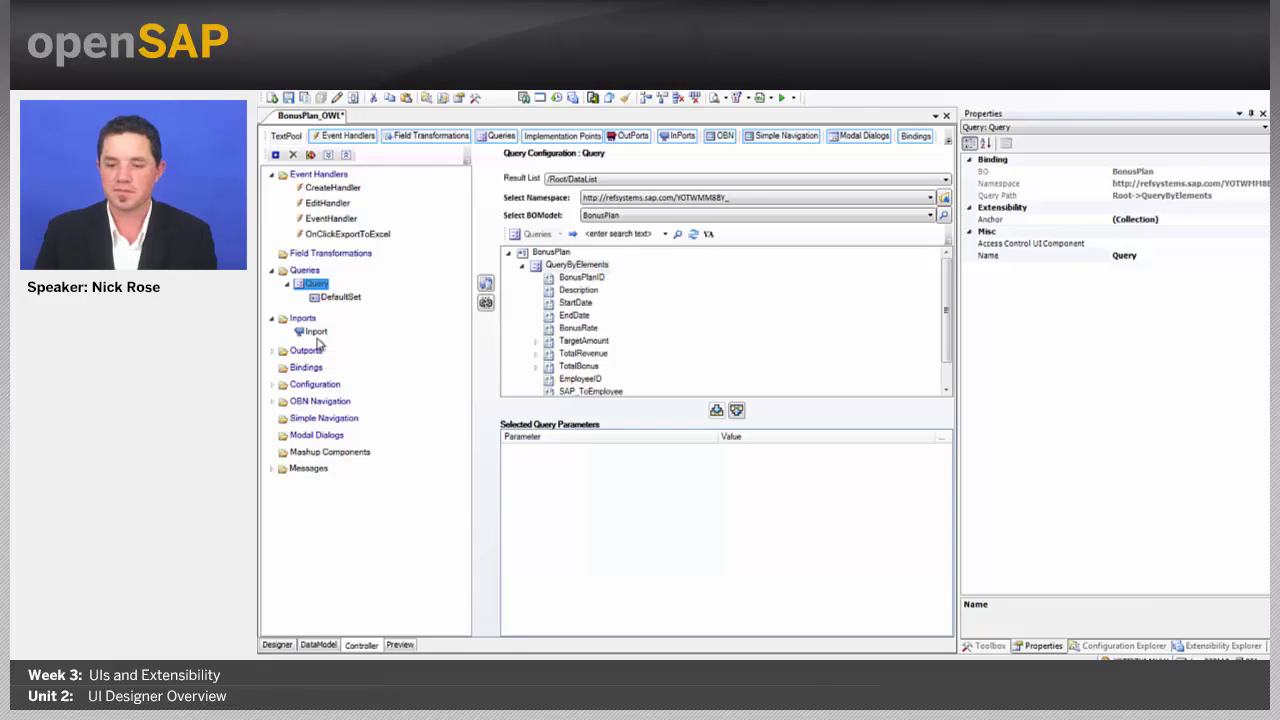
pyautogui.click(275, 401)
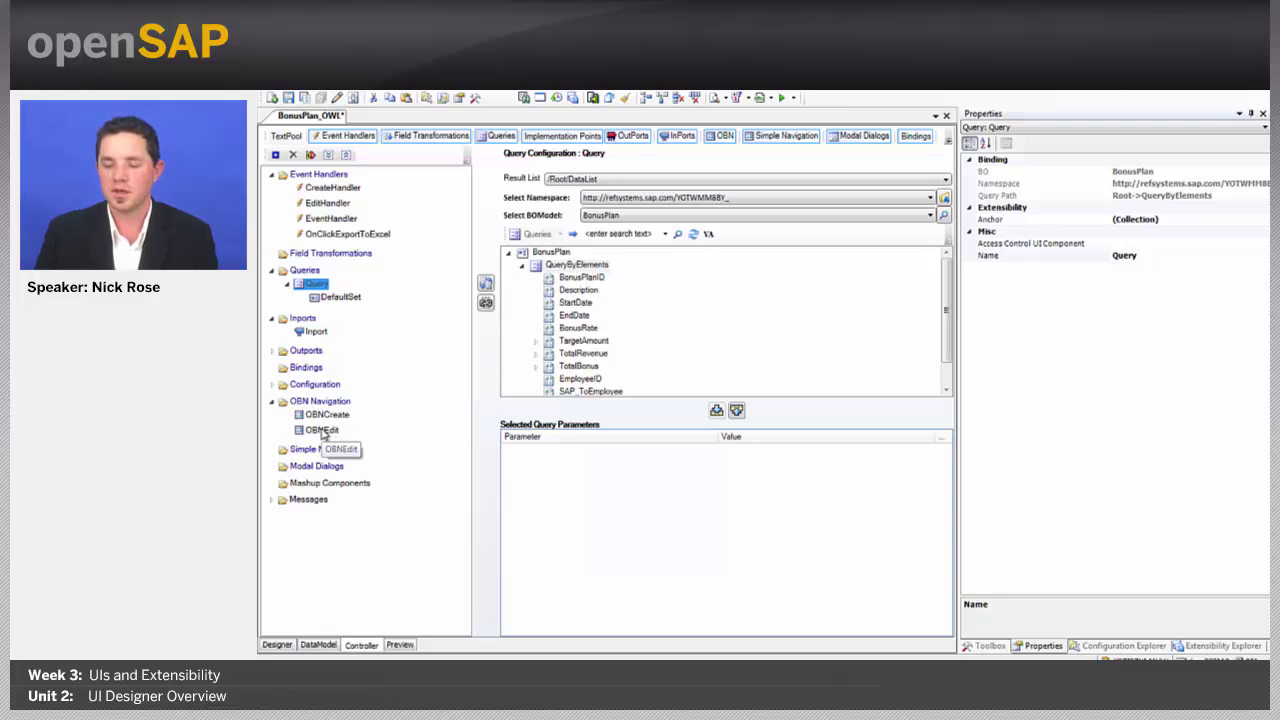
pyautogui.click(322, 431)
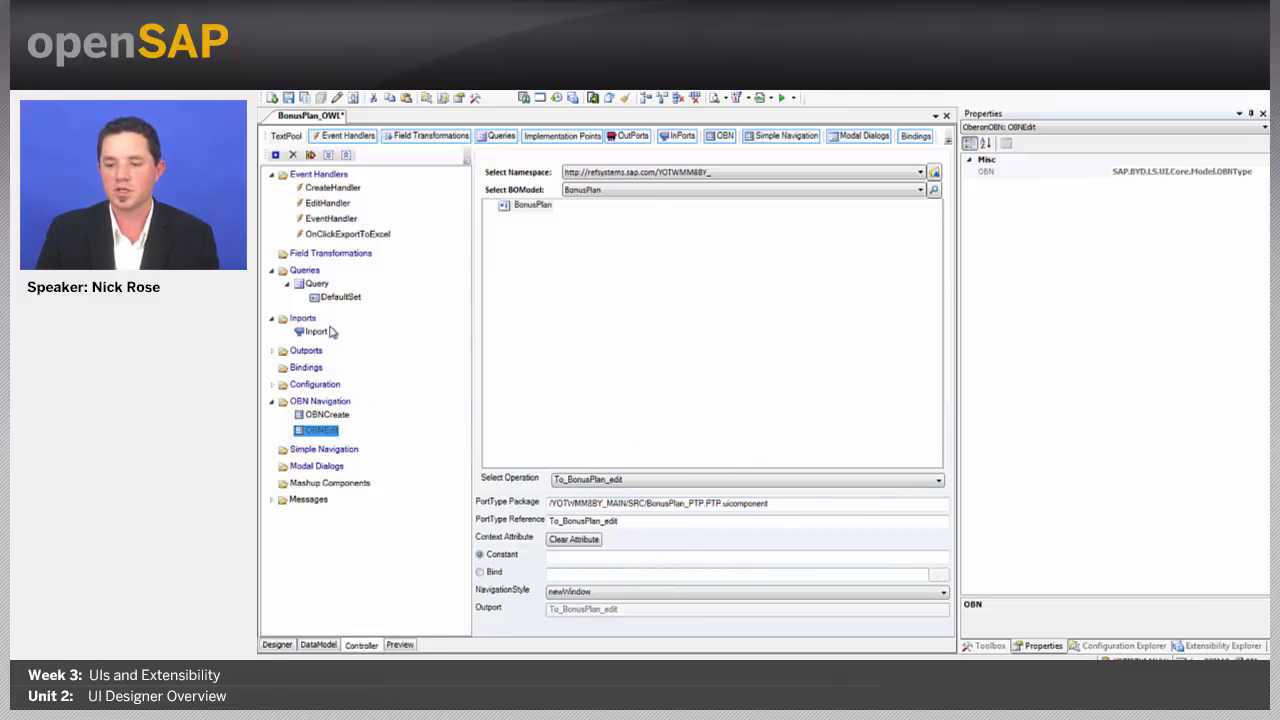
# Expand the outports and view the configuration of To_BonusPlan_edit
pyautogui.click(272, 352)
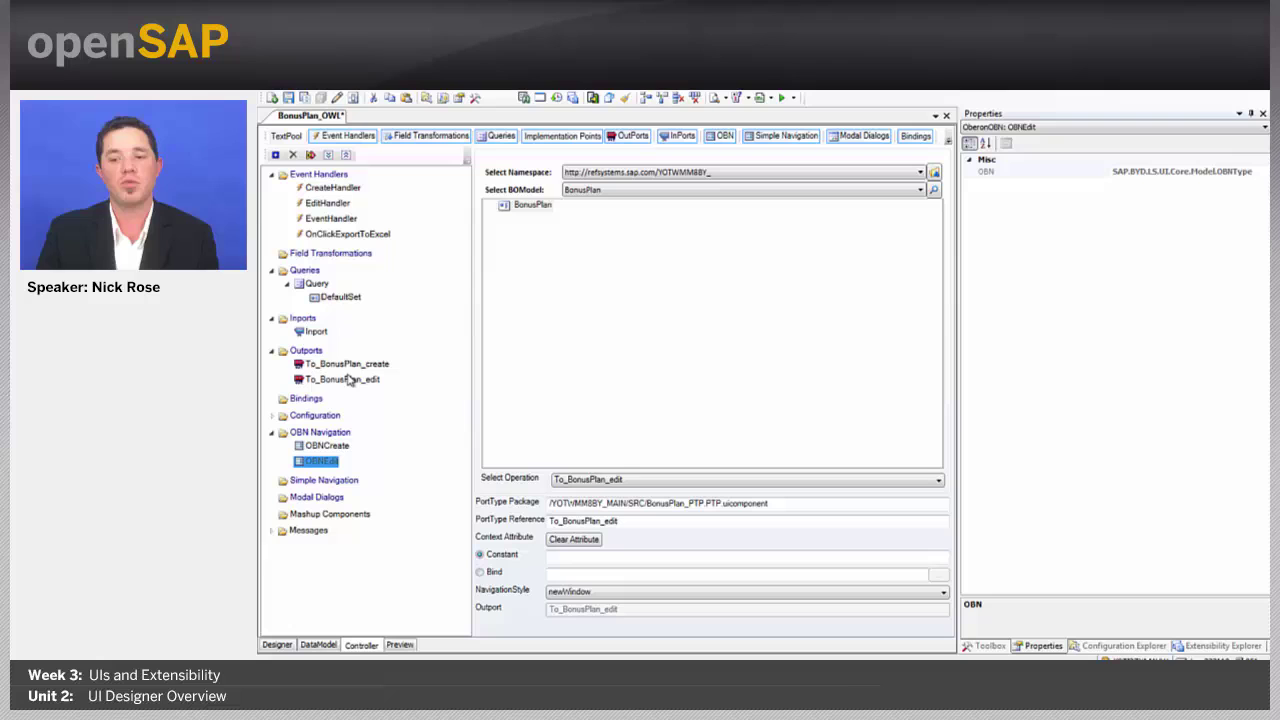
pyautogui.click(353, 381)
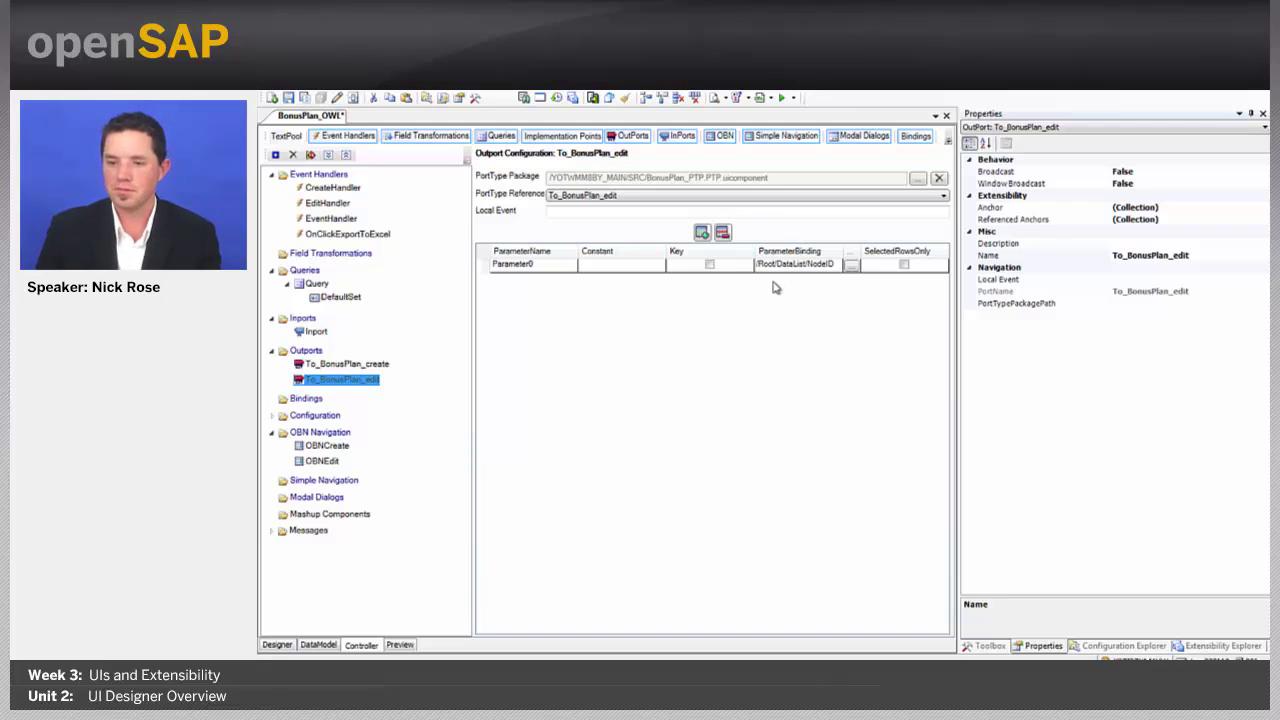
# Open the BonusPlan_QA component from the SRC folder of YOTWMM8BY_MAIN in the repository
pyautogui.click(1140, 646)
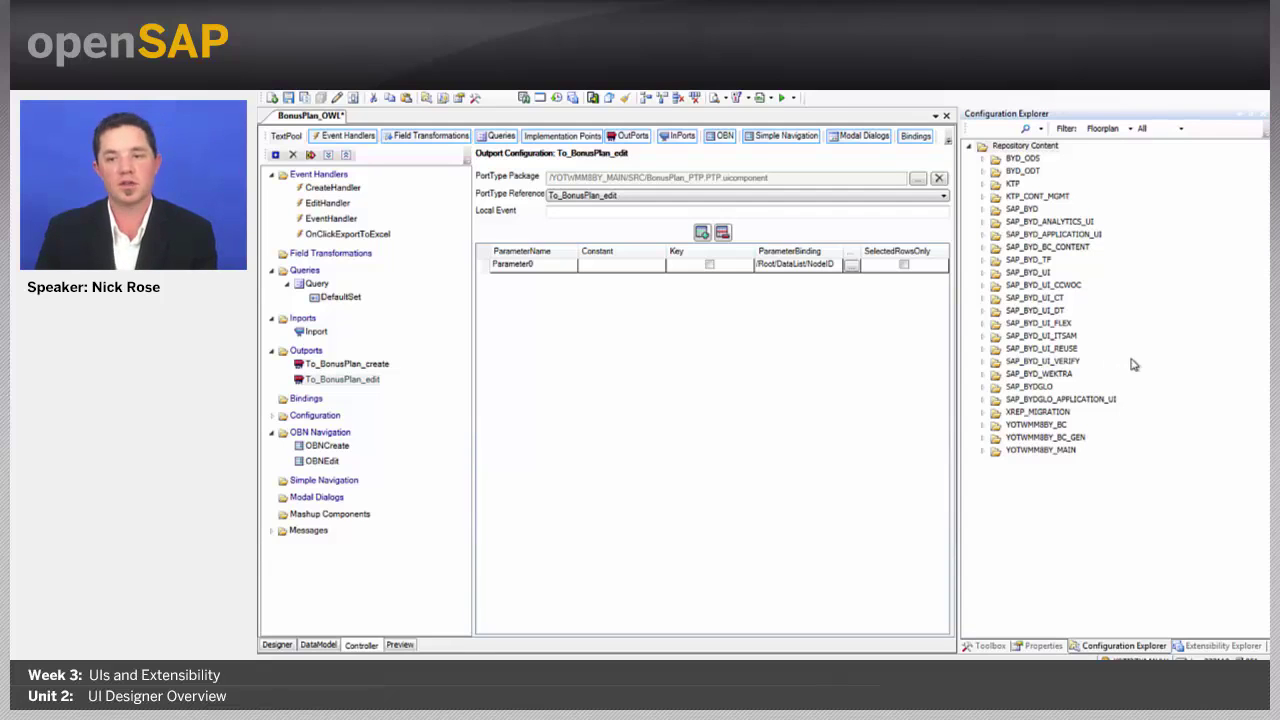
pyautogui.click(983, 452)
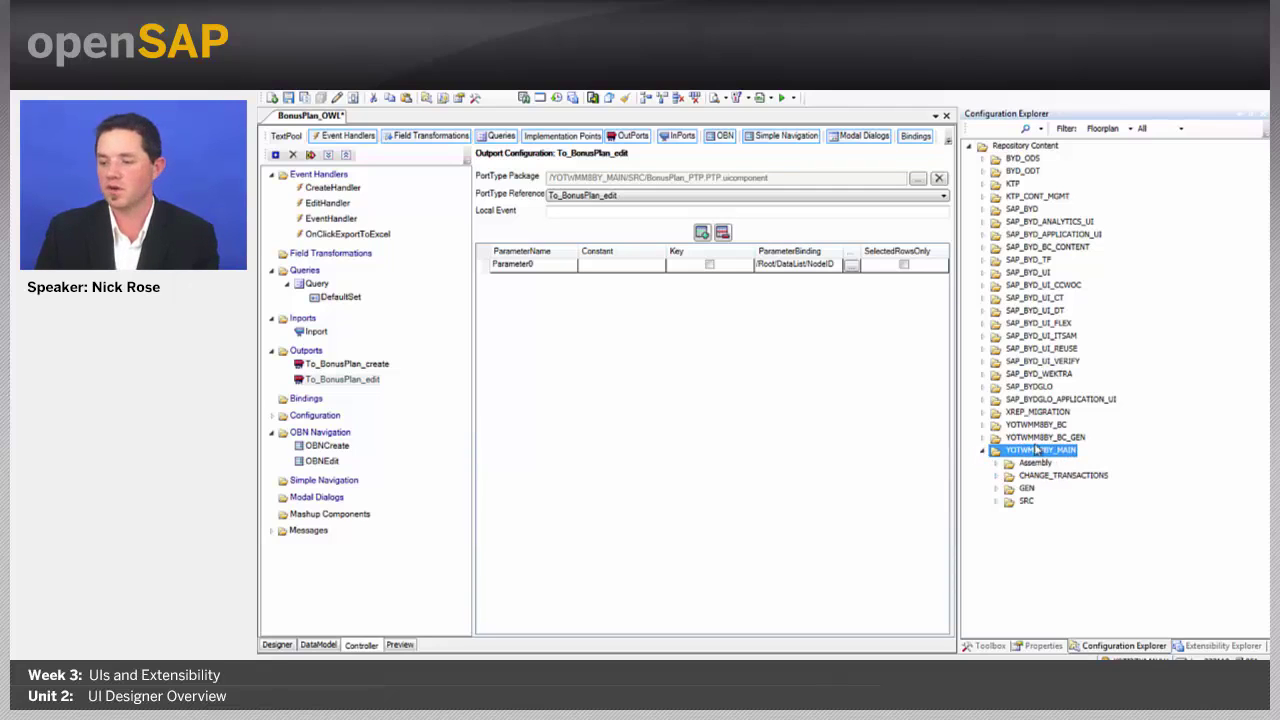
pyautogui.click(995, 503)
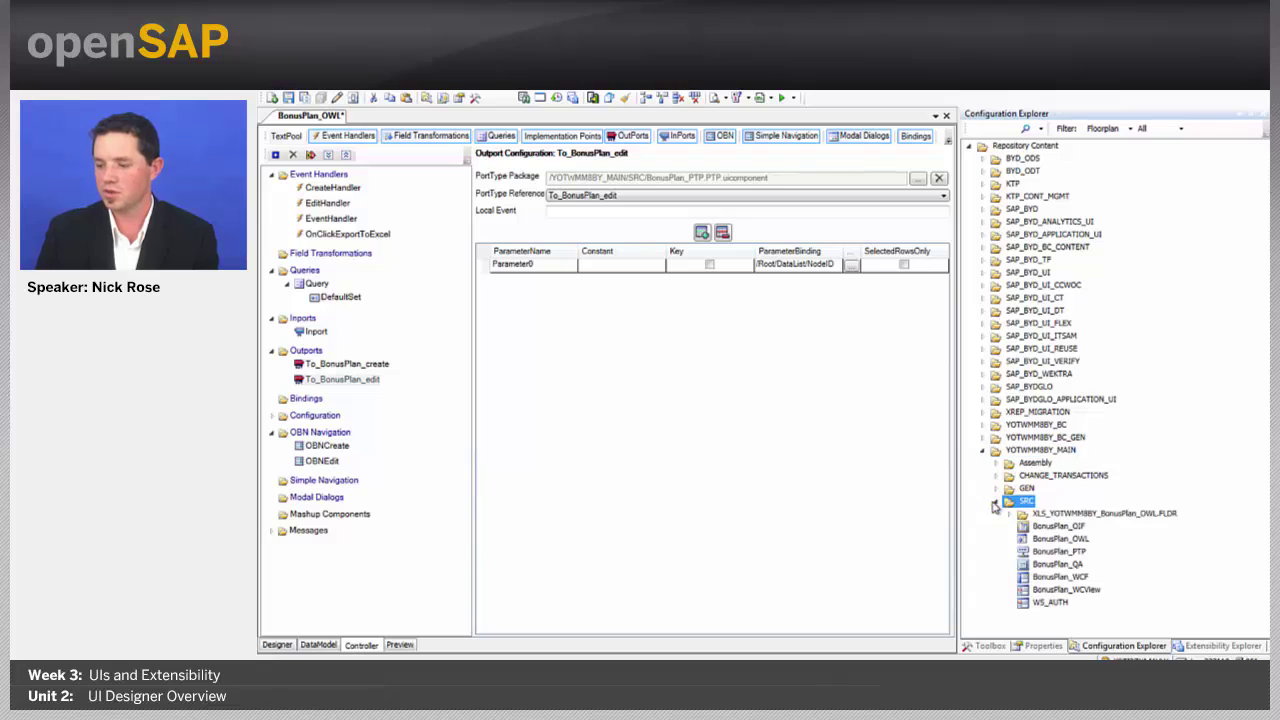
pyautogui.click(1072, 565)
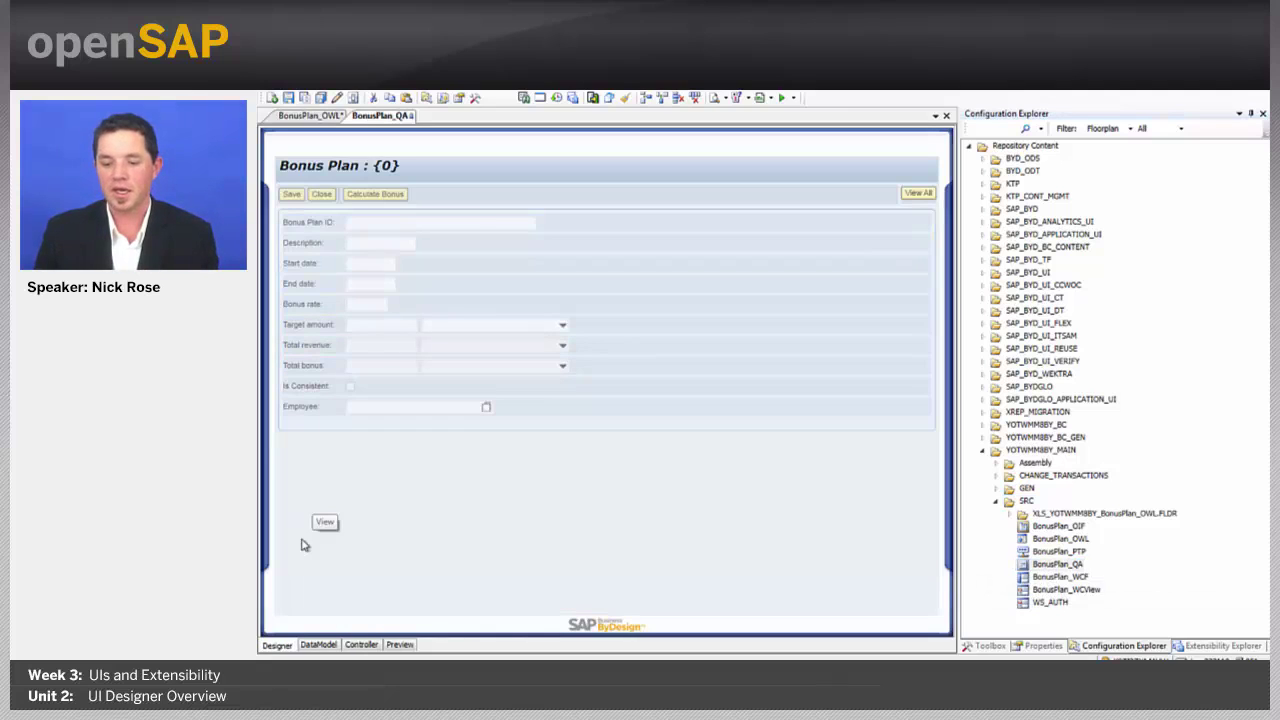
# Open the controller of BonusPlan_QA and inspect the configuration and properties of its OBNEditInport inport
pyautogui.click(365, 646)
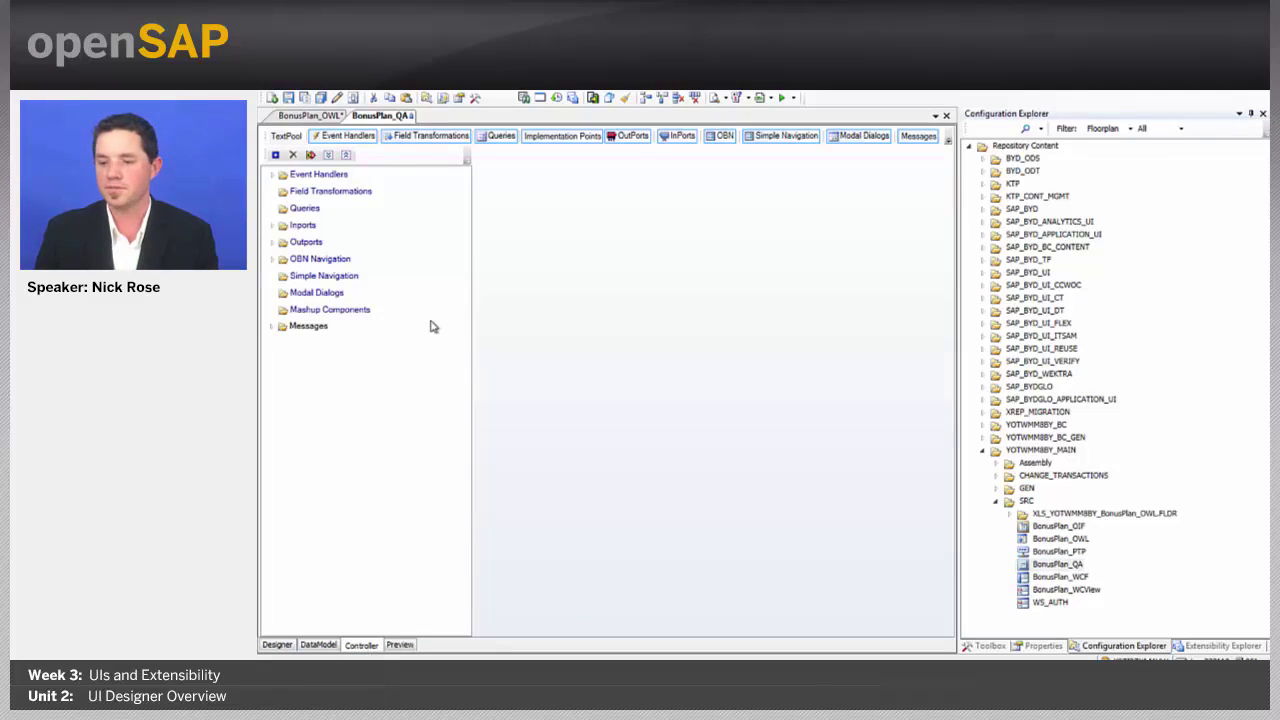
pyautogui.click(1055, 648)
pyautogui.click(272, 226)
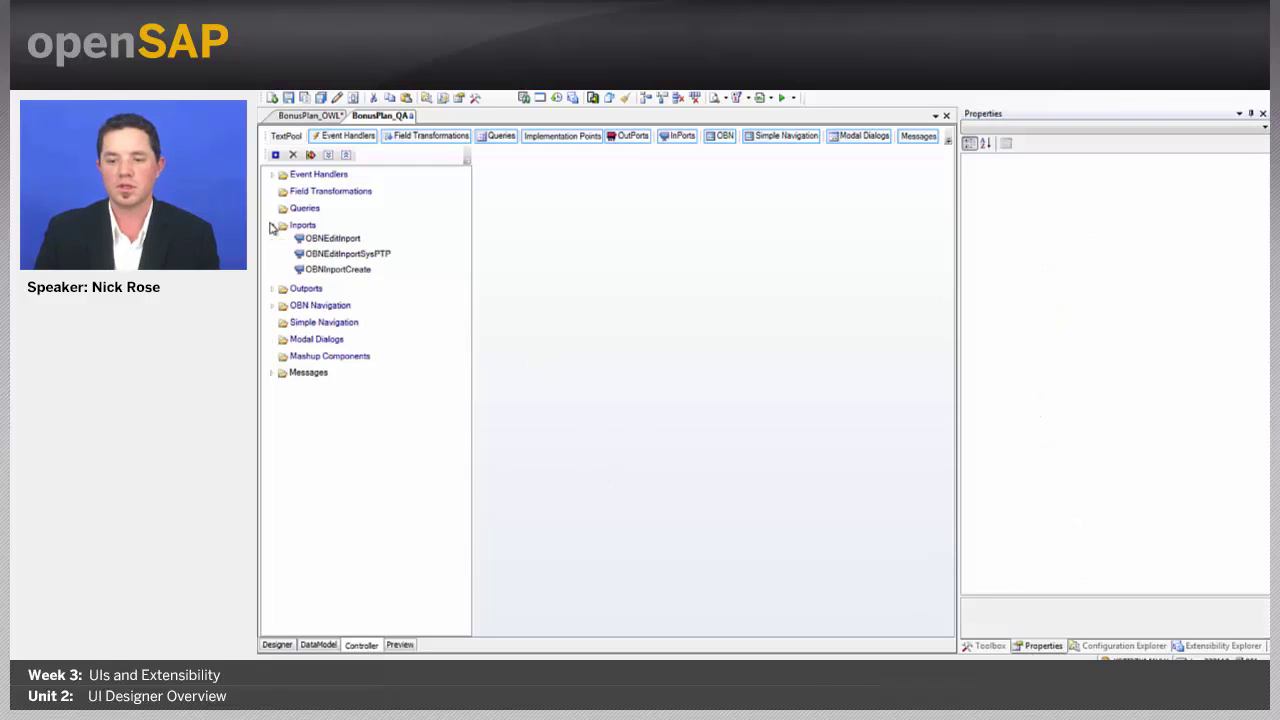
pyautogui.click(350, 240)
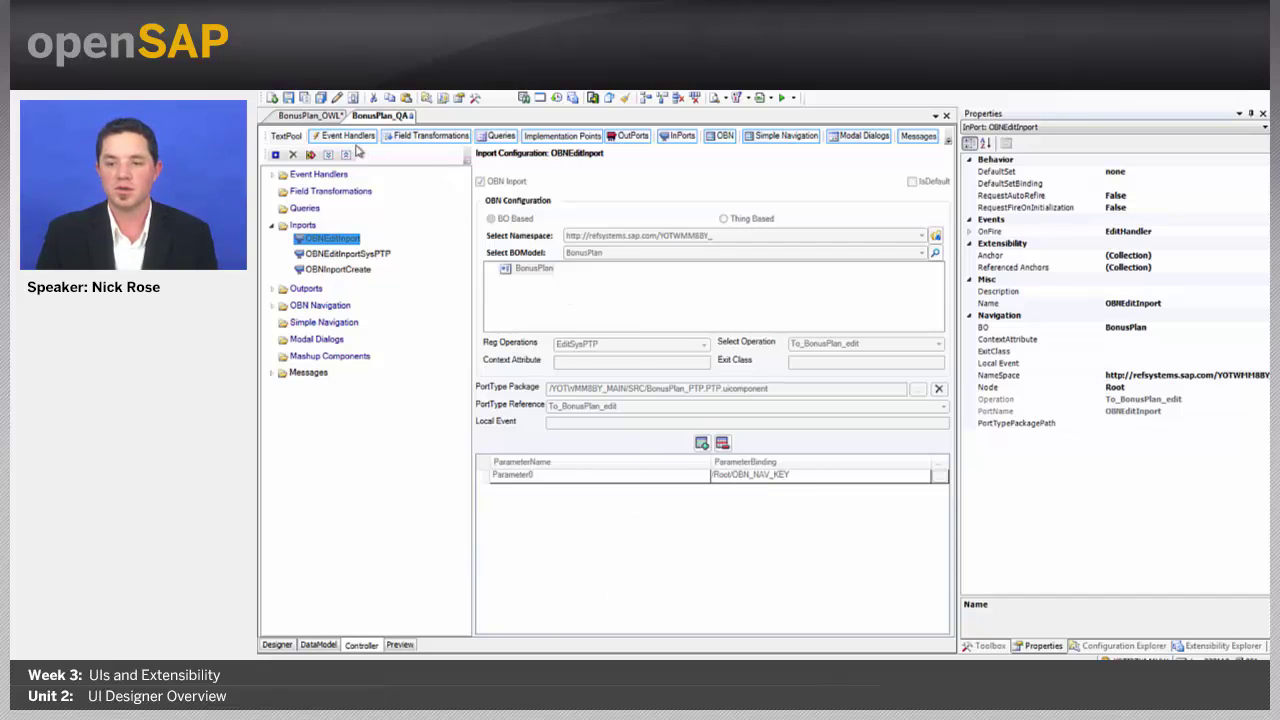
# Return to BonusPlan_OWL, then switch to SAP Cloud Applications Studio and view the commands available for BonusPlan_OWL.OWL.uicomponent
pyautogui.click(331, 120)
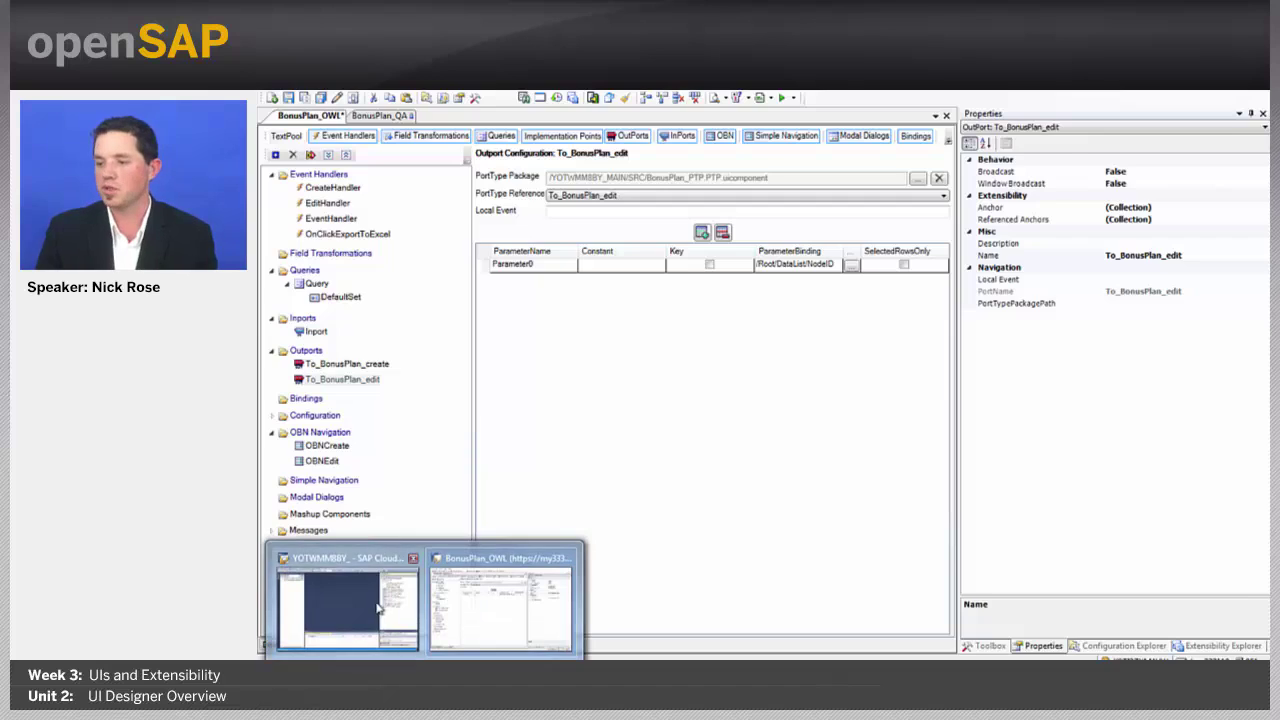
pyautogui.click(385, 610)
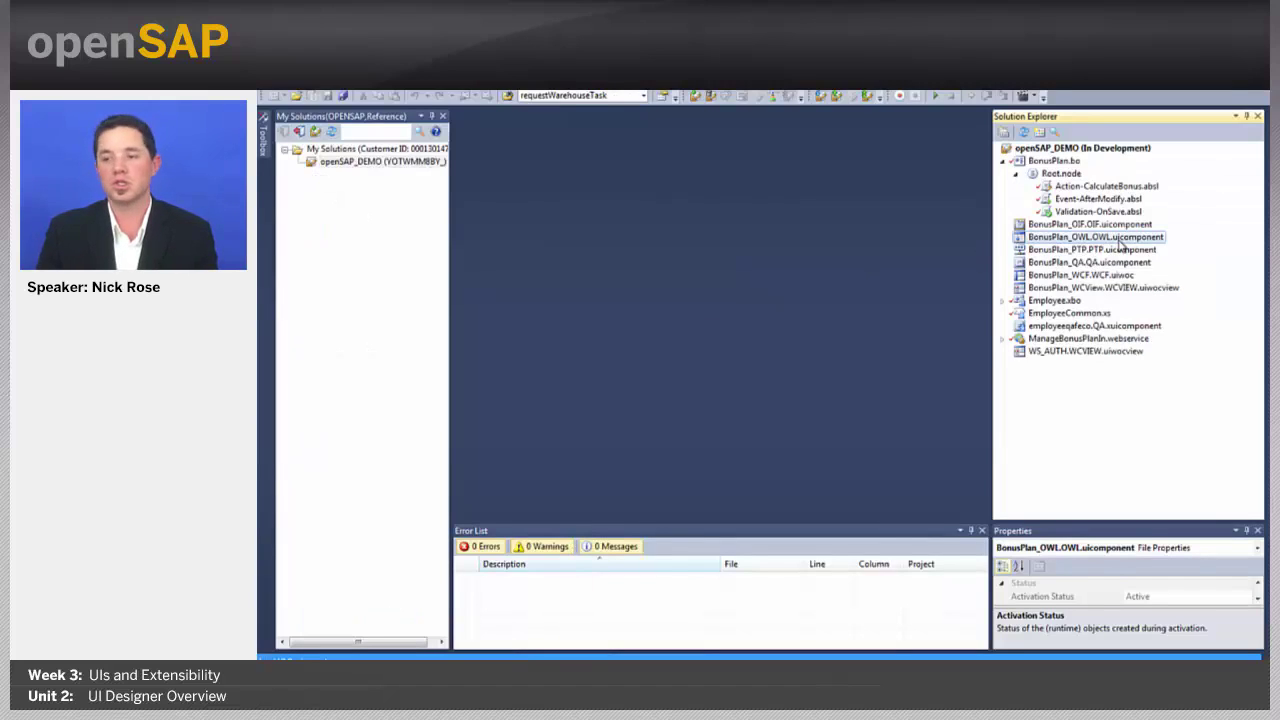
pyautogui.rightClick(1121, 245)
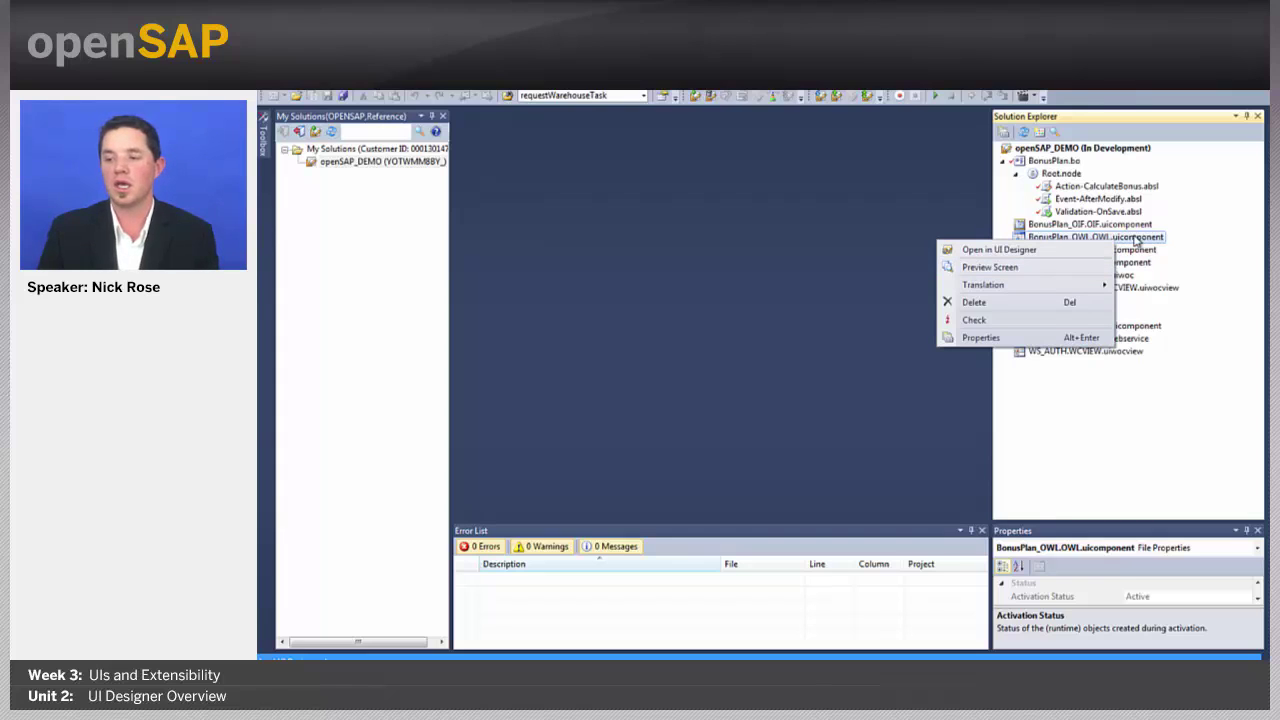
pyautogui.click(871, 224)
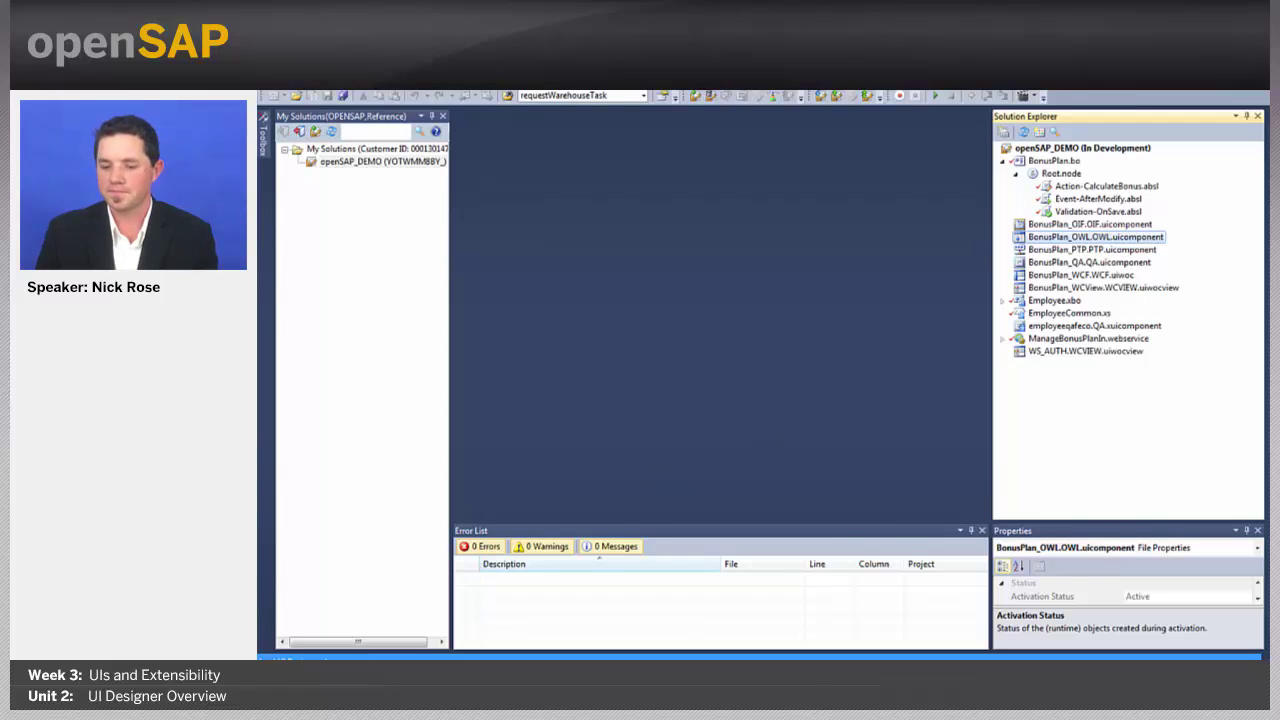
# Switch back to UI Designer and inspect the operation and parameters of EditHandler in the BonusPlan_QA controller
pyautogui.click(478, 622)
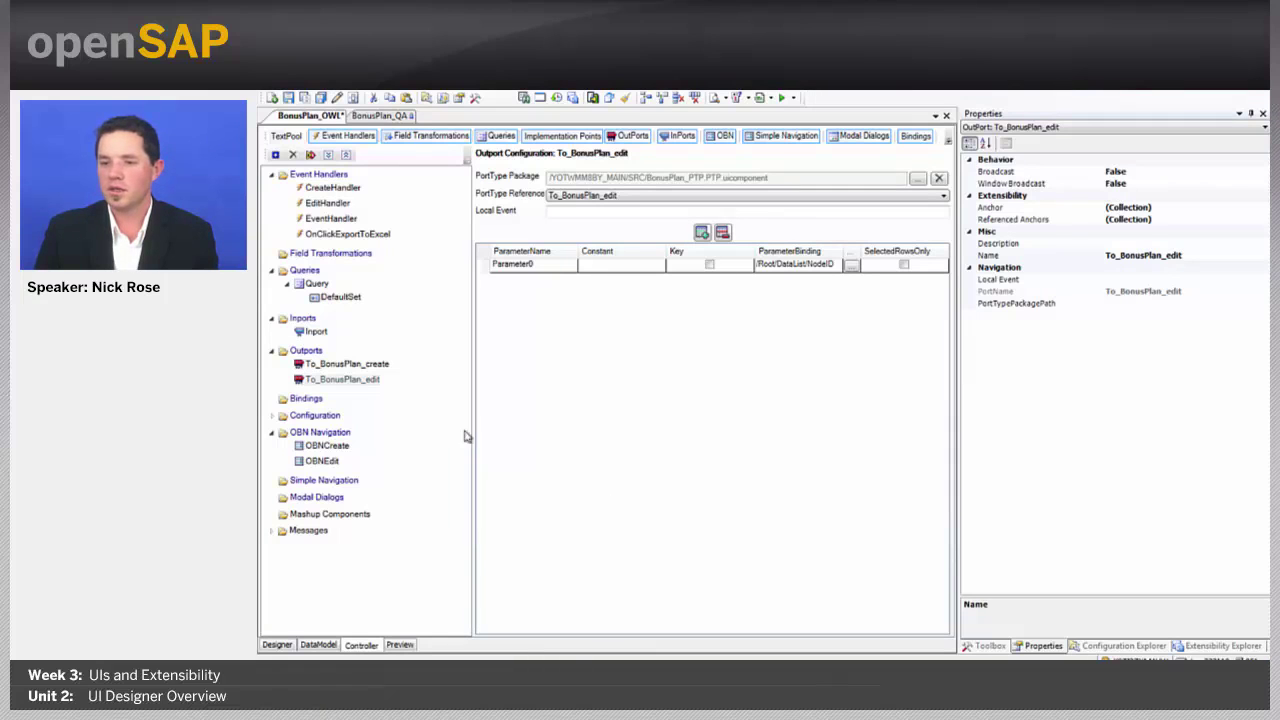
pyautogui.click(386, 116)
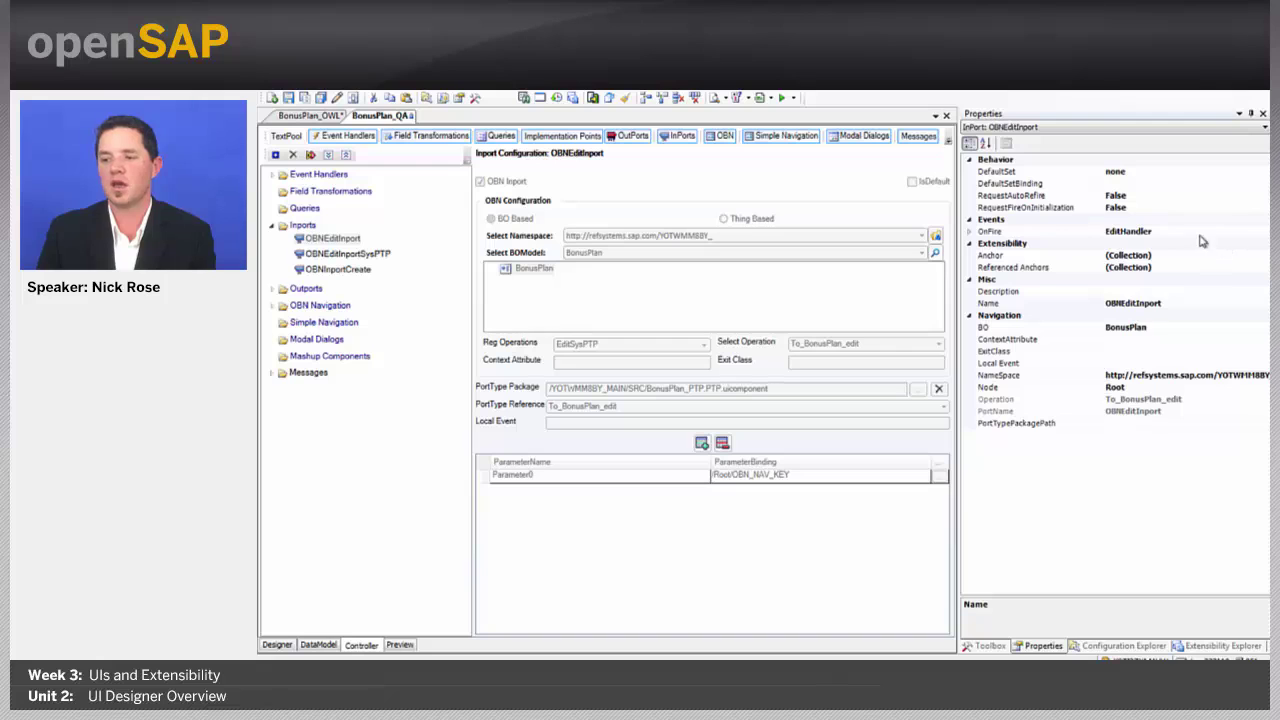
pyautogui.click(274, 178)
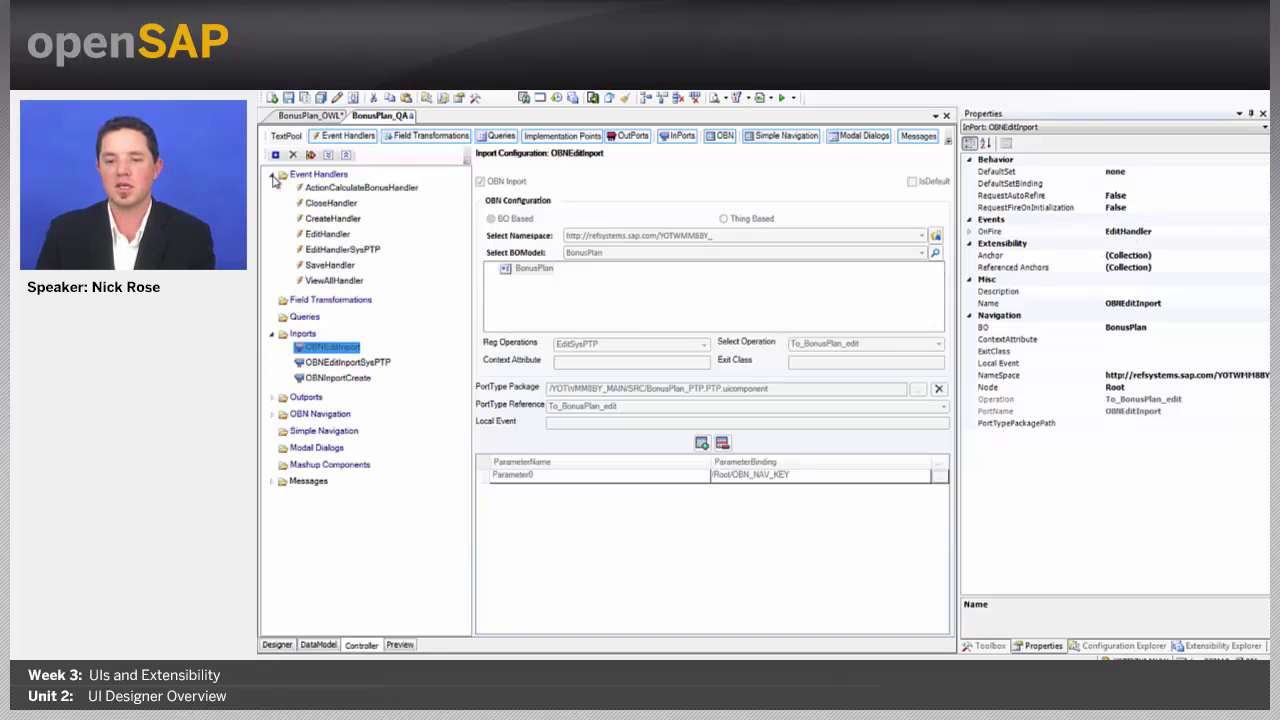
pyautogui.click(346, 239)
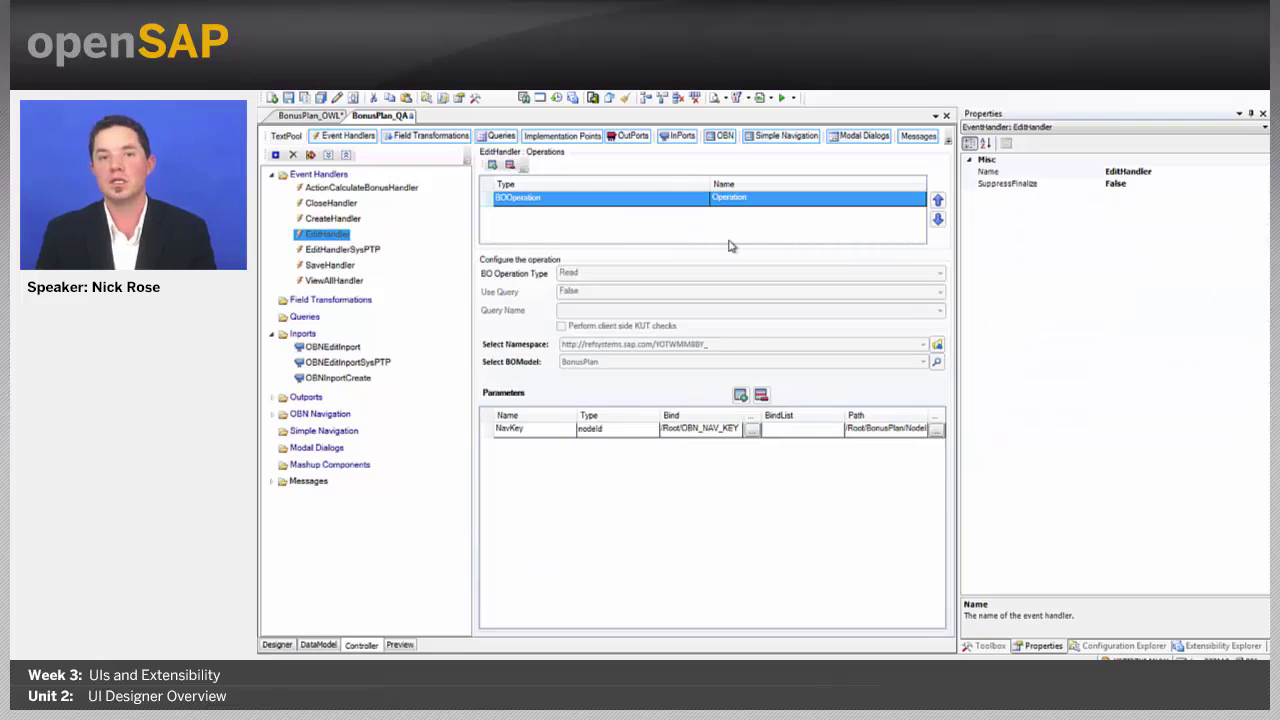